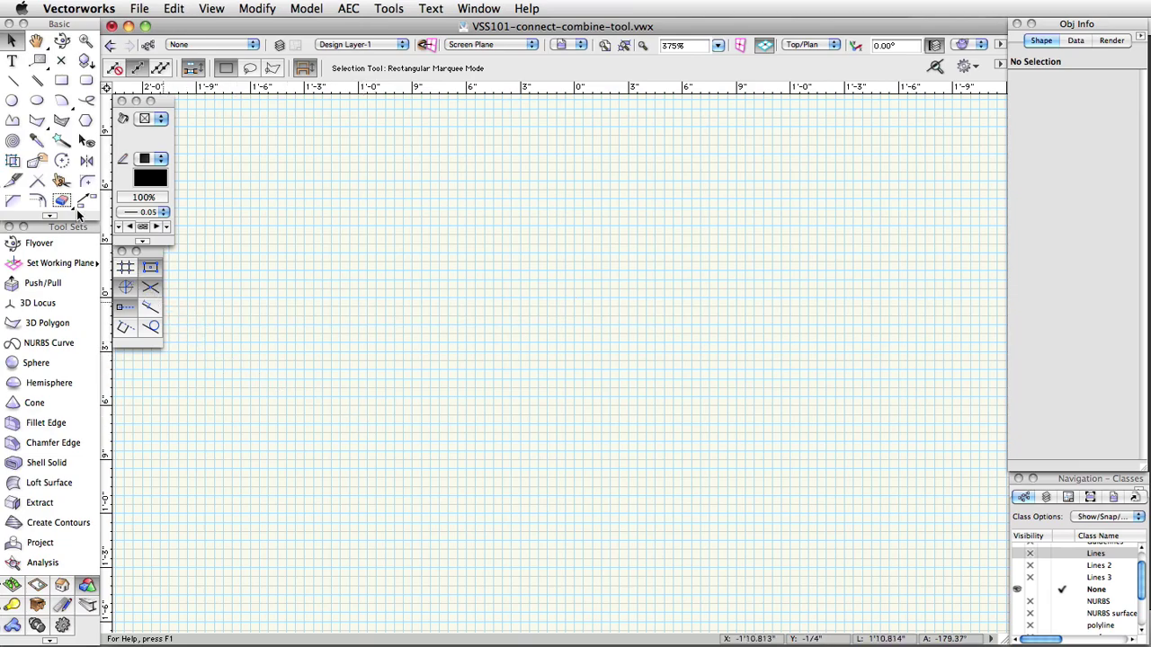
- Activate the Connect/Combine tool in Single Object Connect mode, briefly returning to Selection in between
left_click(45, 184)
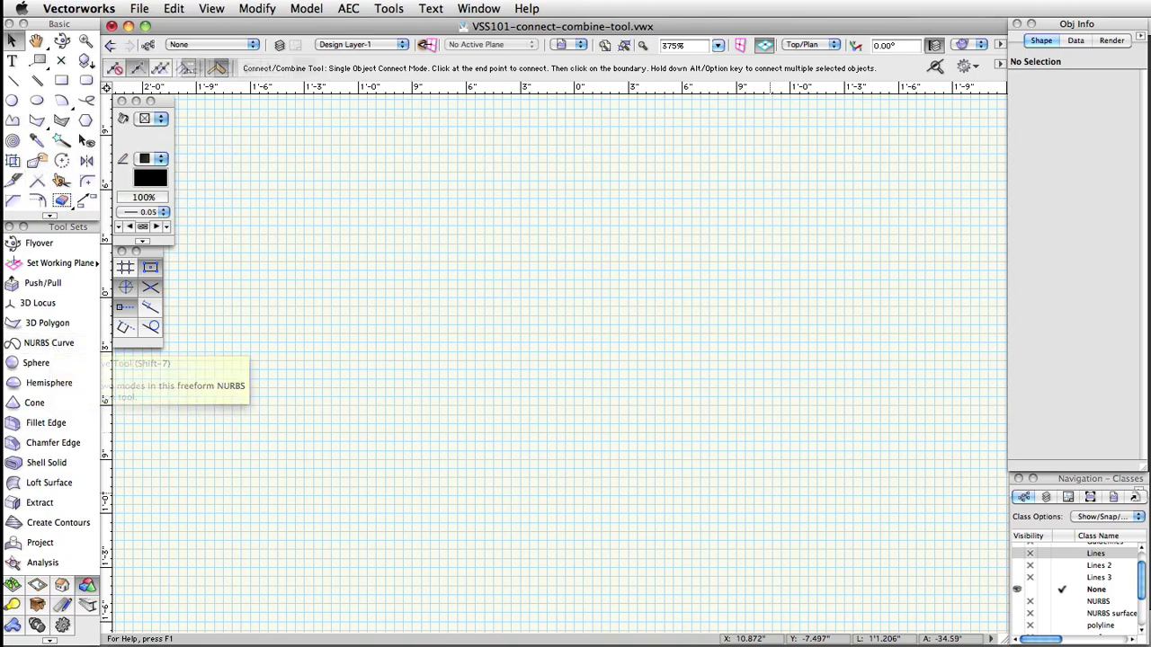
key("x")
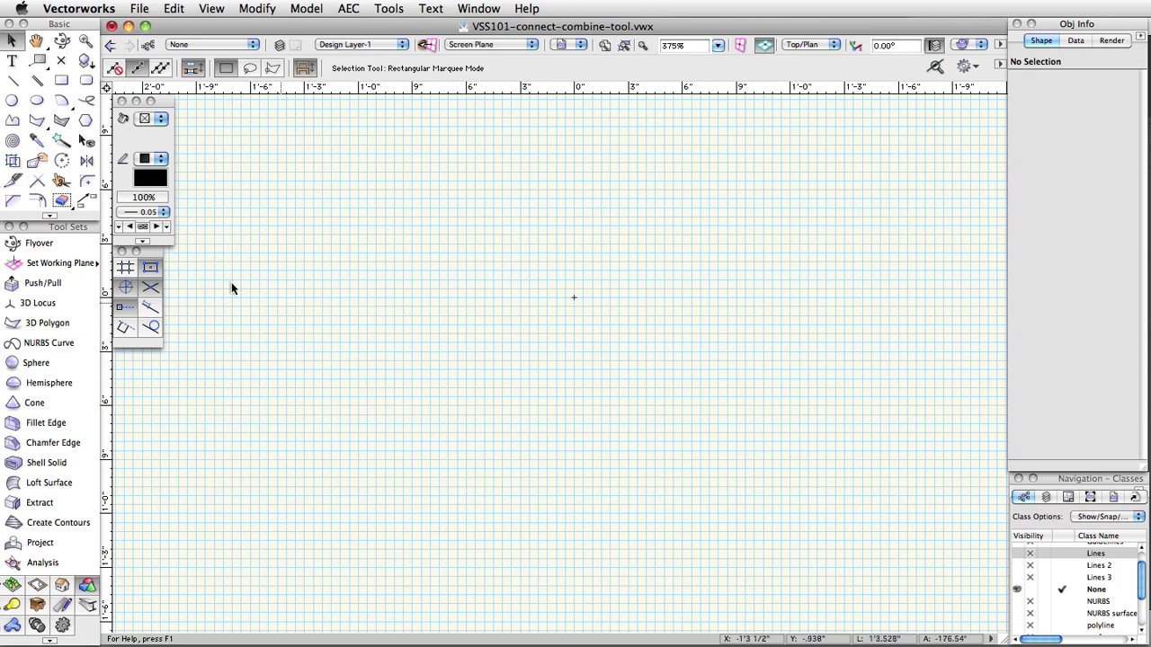
left_click(45, 184)
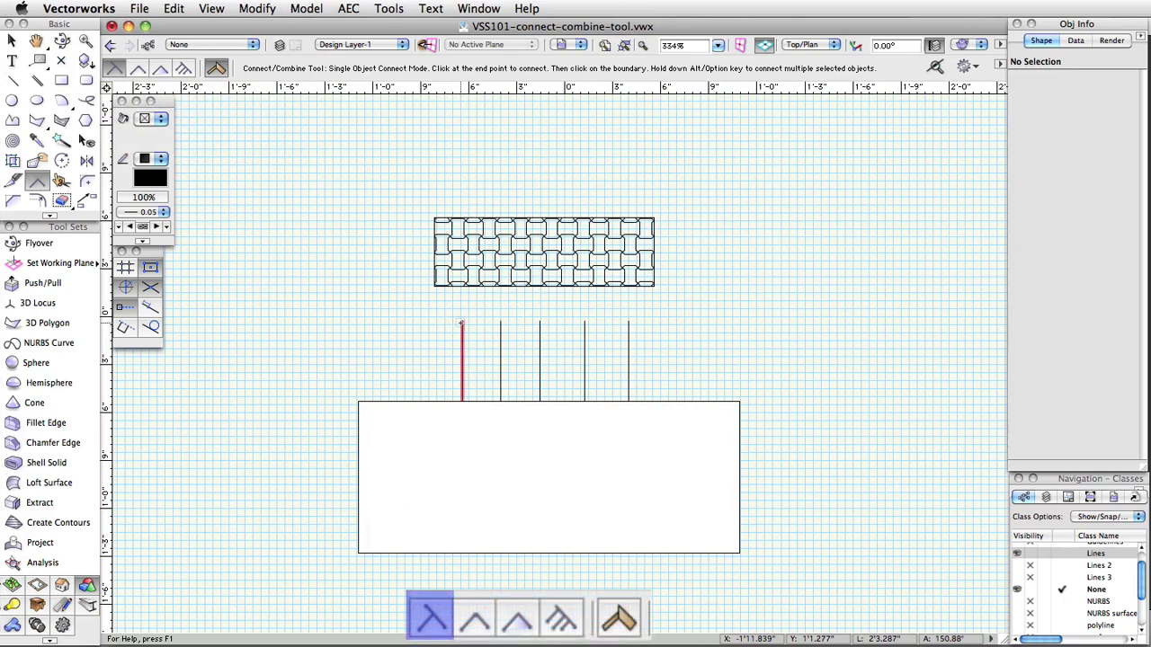
- Extend the two leftmost vertical lines up to the patterned rectangle's bottom edge
left_click(462, 324)
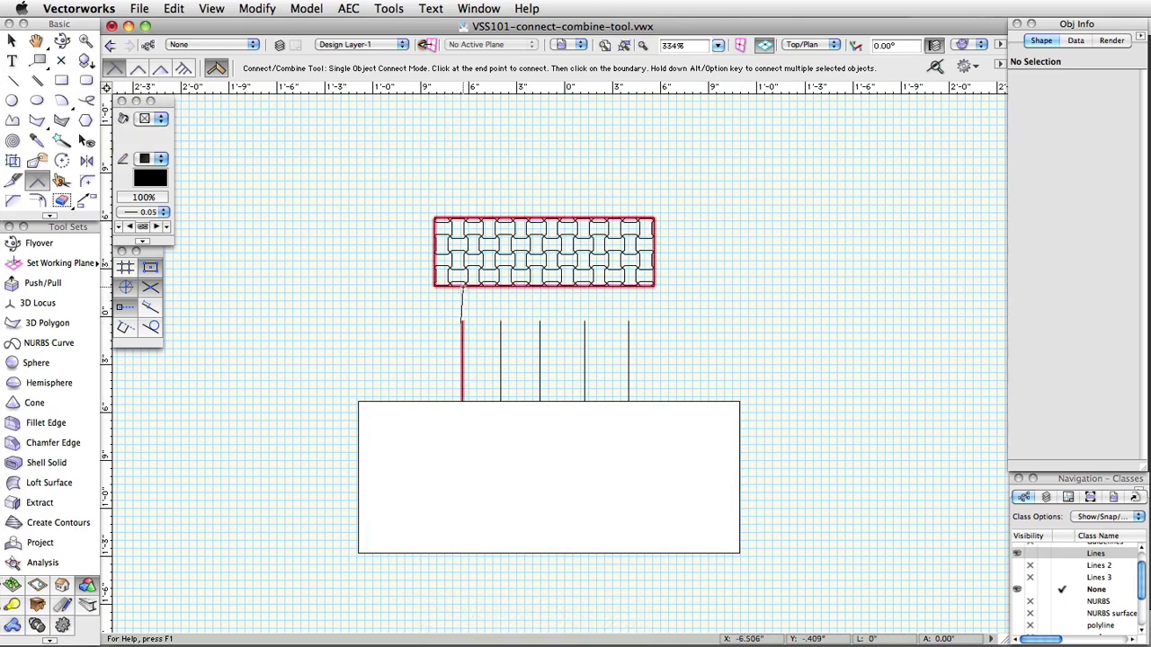
left_click(463, 286)
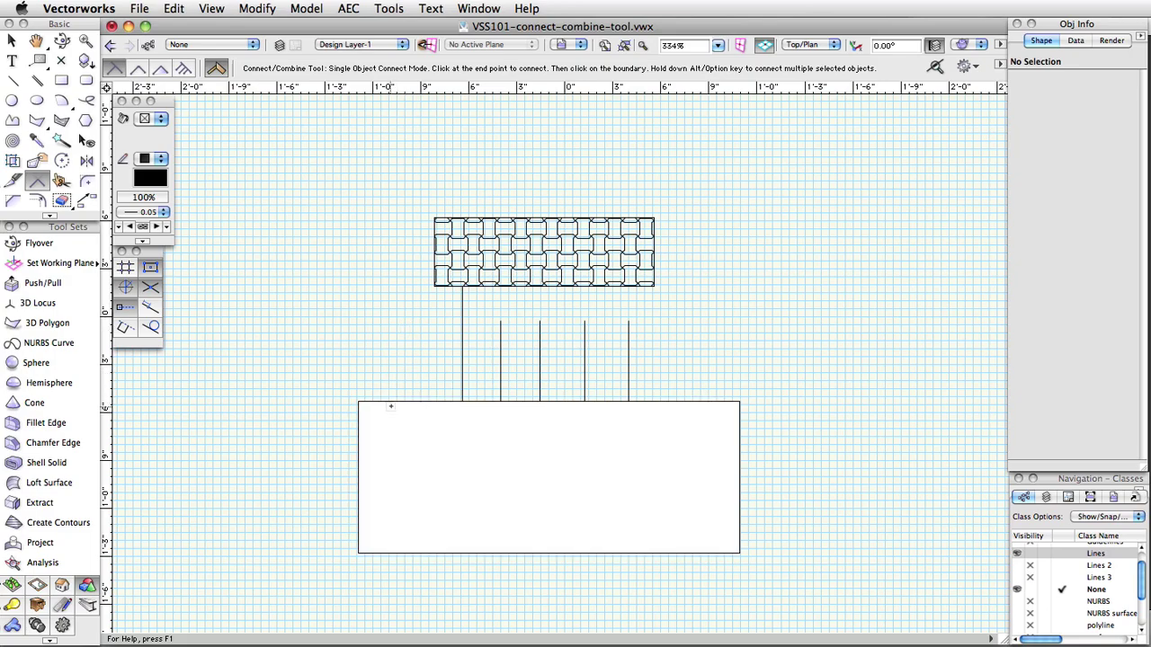
left_click(394, 402)
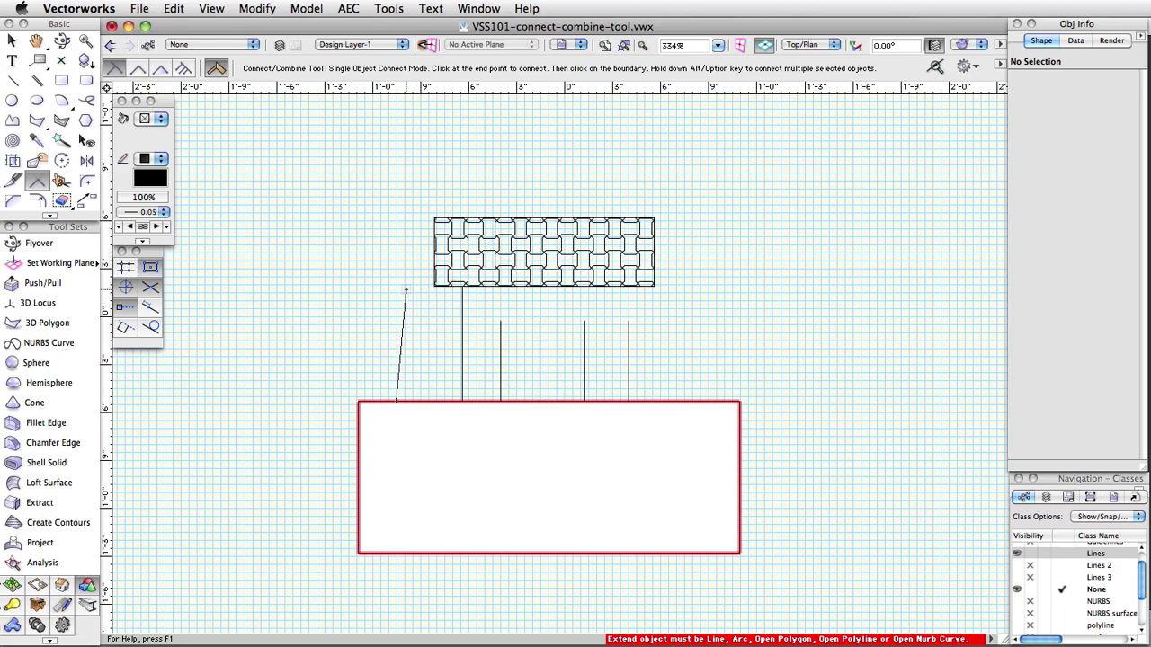
key("Escape")
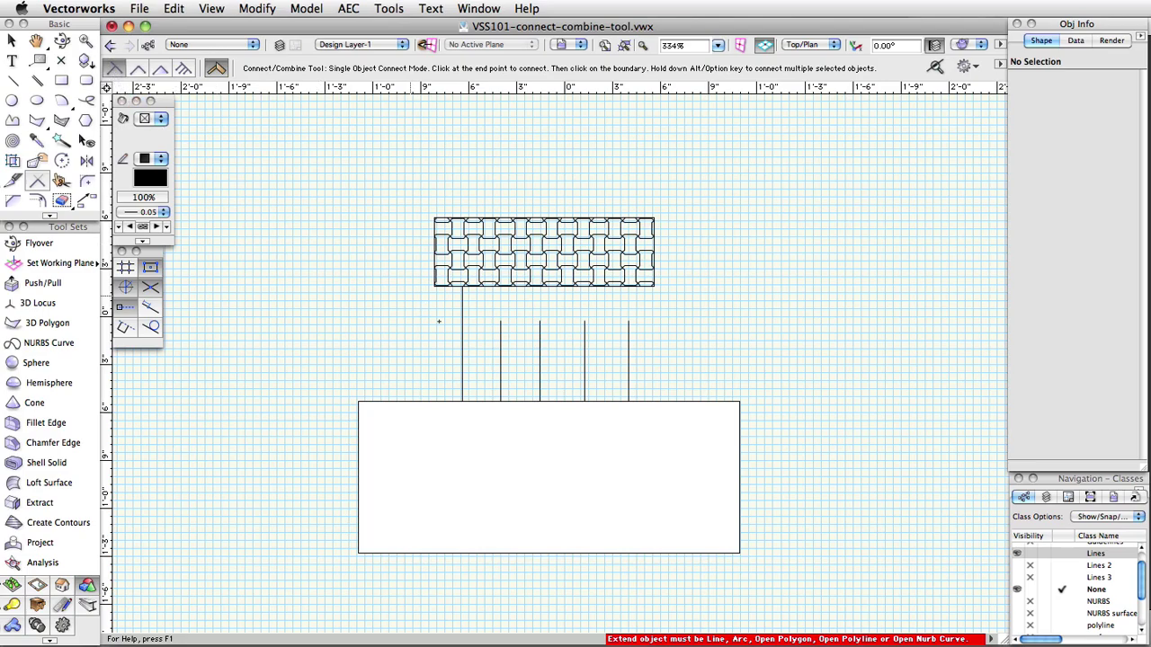
left_click(499, 324)
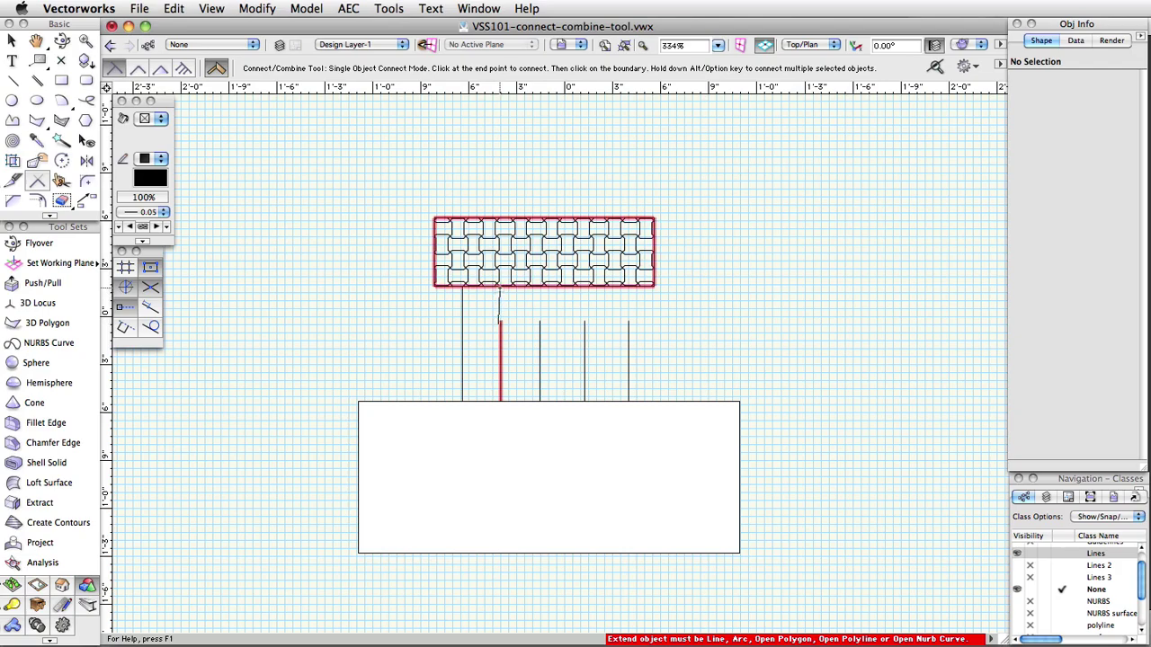
left_click(499, 286)
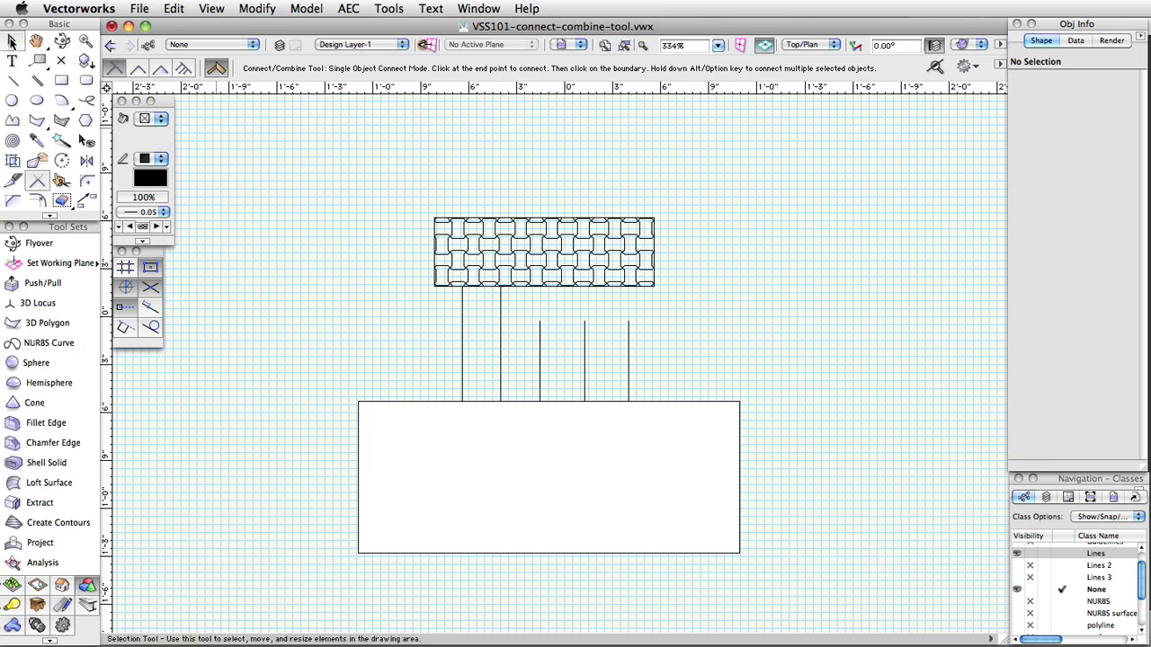
- Select the three remaining short lines and extend them together to the patterned rectangle
left_click(11, 41)
left_click(537, 335)
left_click(584, 337, "shift")
left_click(630, 343, "shift")
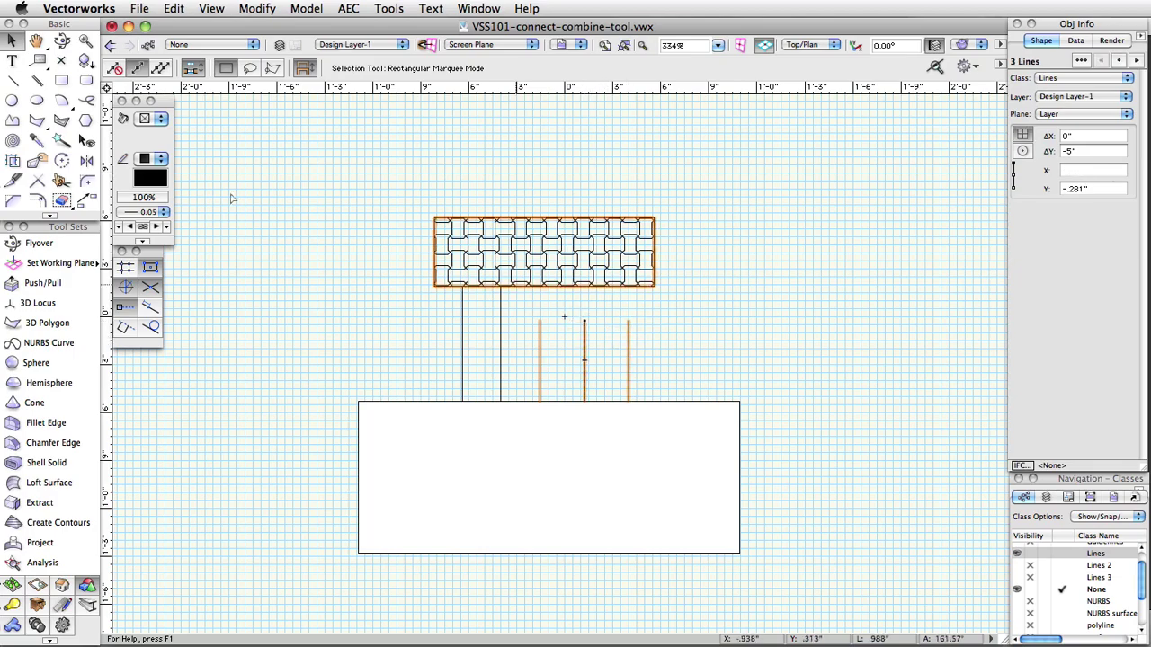
left_click(37, 180)
left_click(539, 321)
left_click(552, 288)
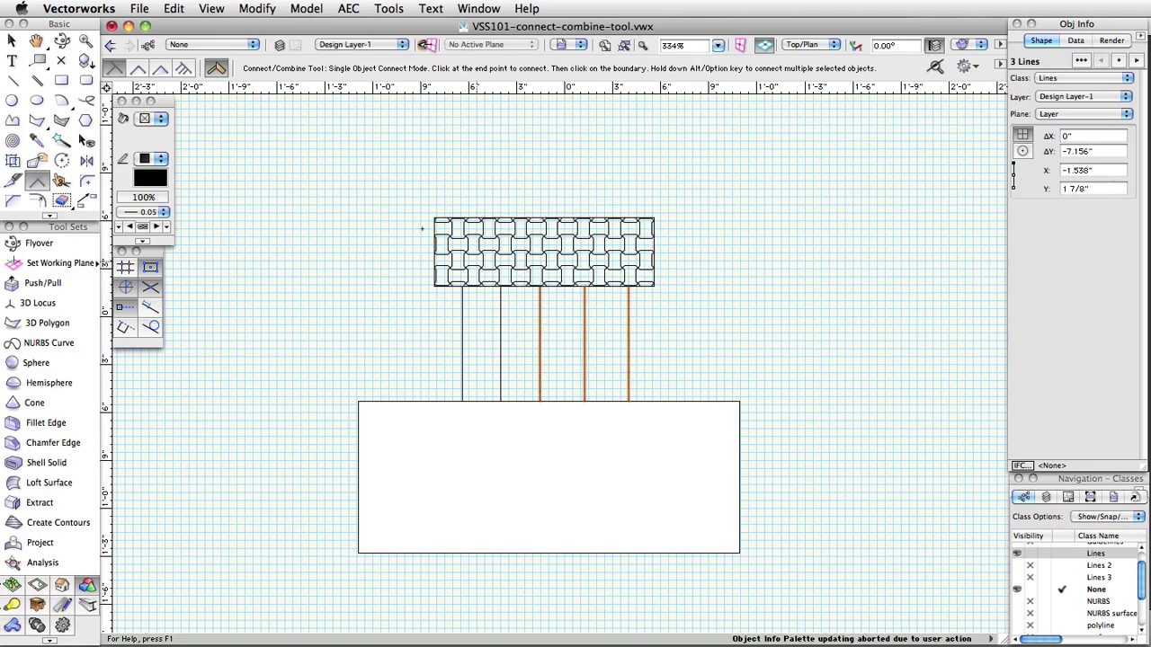
left_click(12, 41)
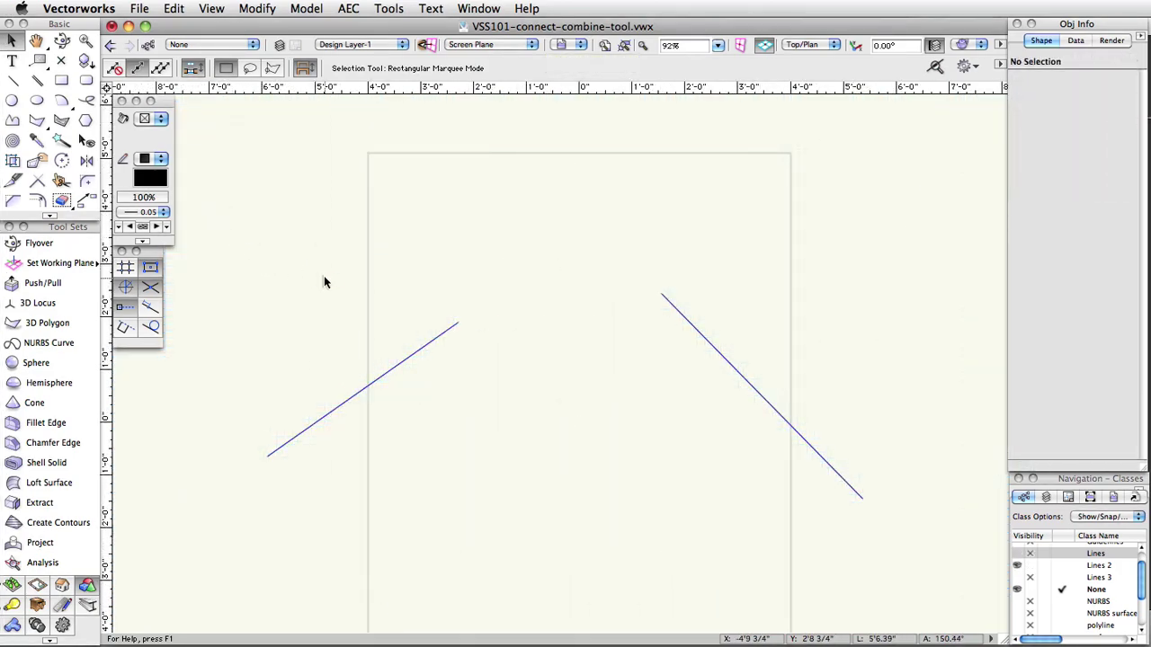
- In Dual Object Connect mode, extend the left sloping line to meet the right line at a peak
left_click(43, 179)
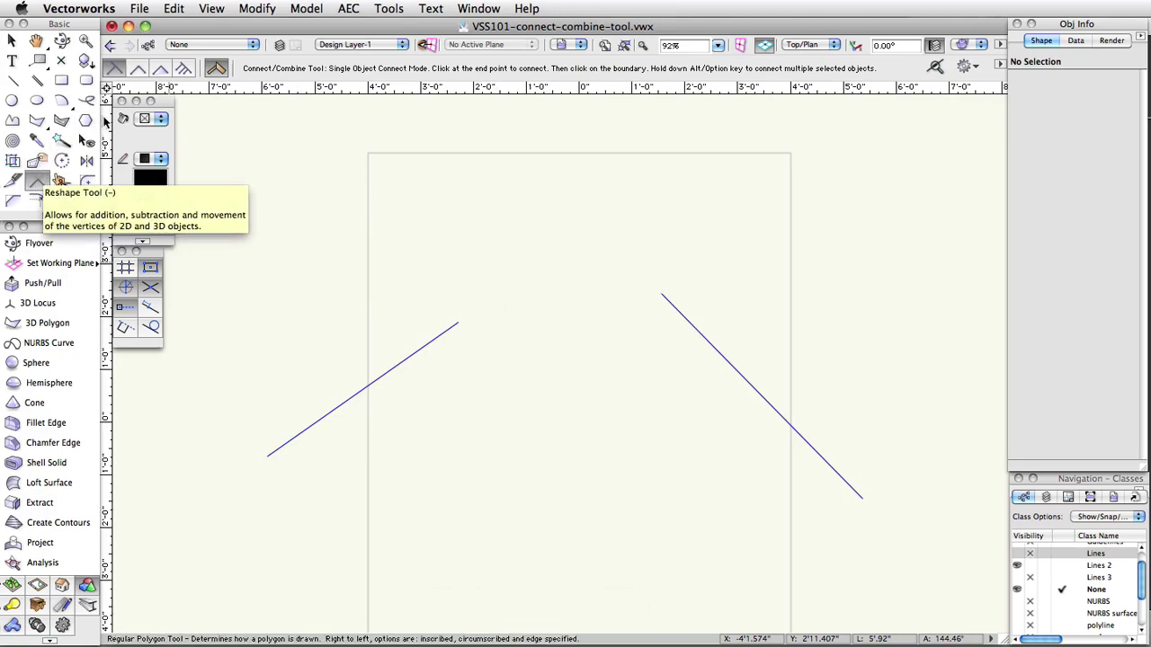
left_click(137, 69)
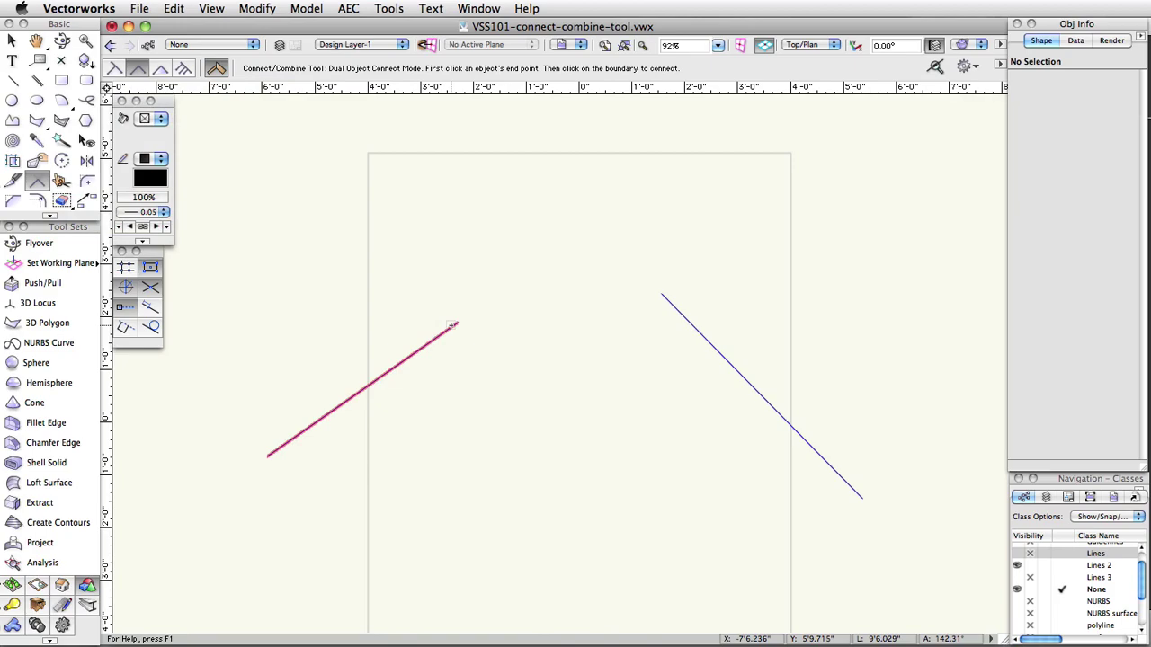
left_click(452, 325)
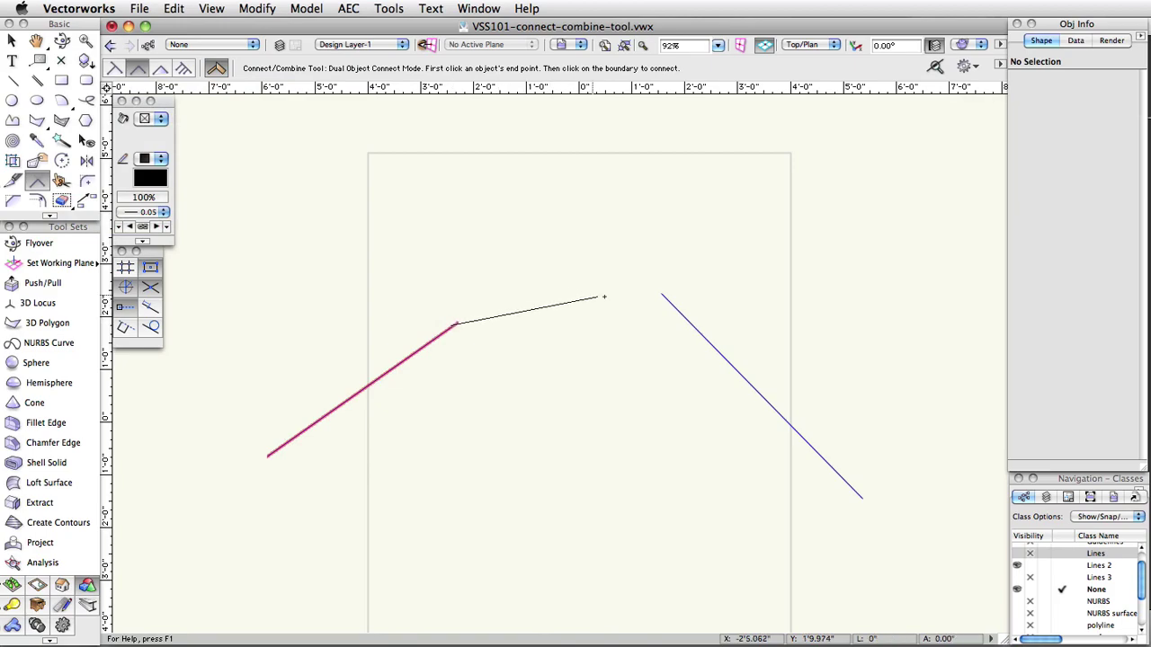
left_click(657, 295)
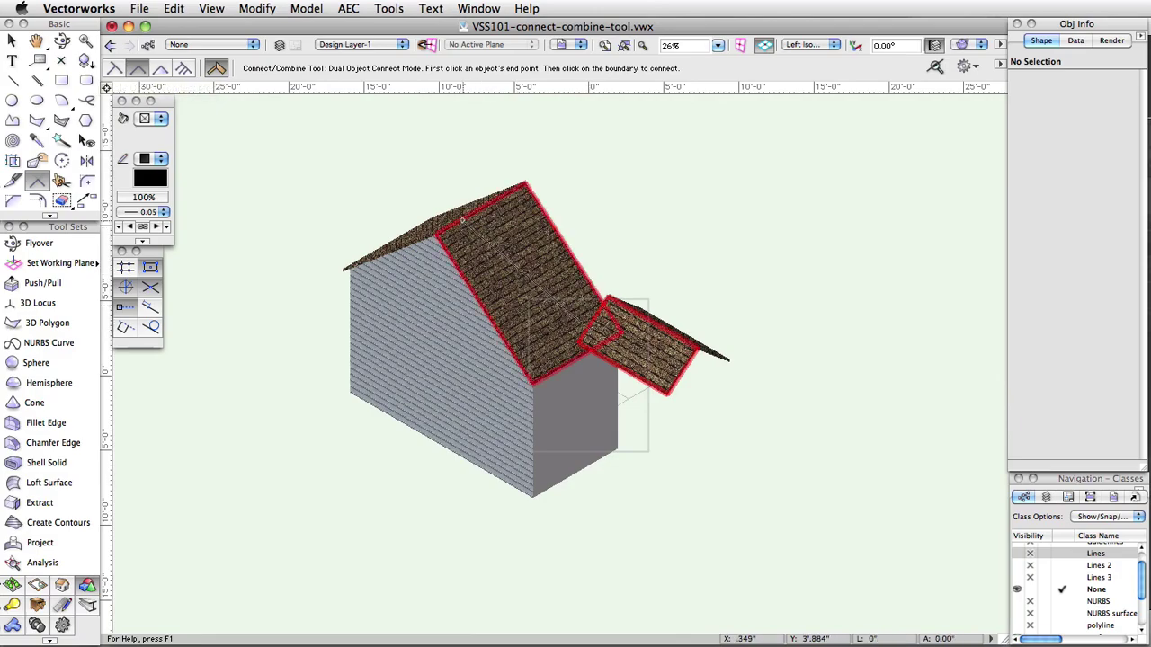
- Join the dormer roof into the main roof and connect the two roof slabs at a valley
left_click(462, 220)
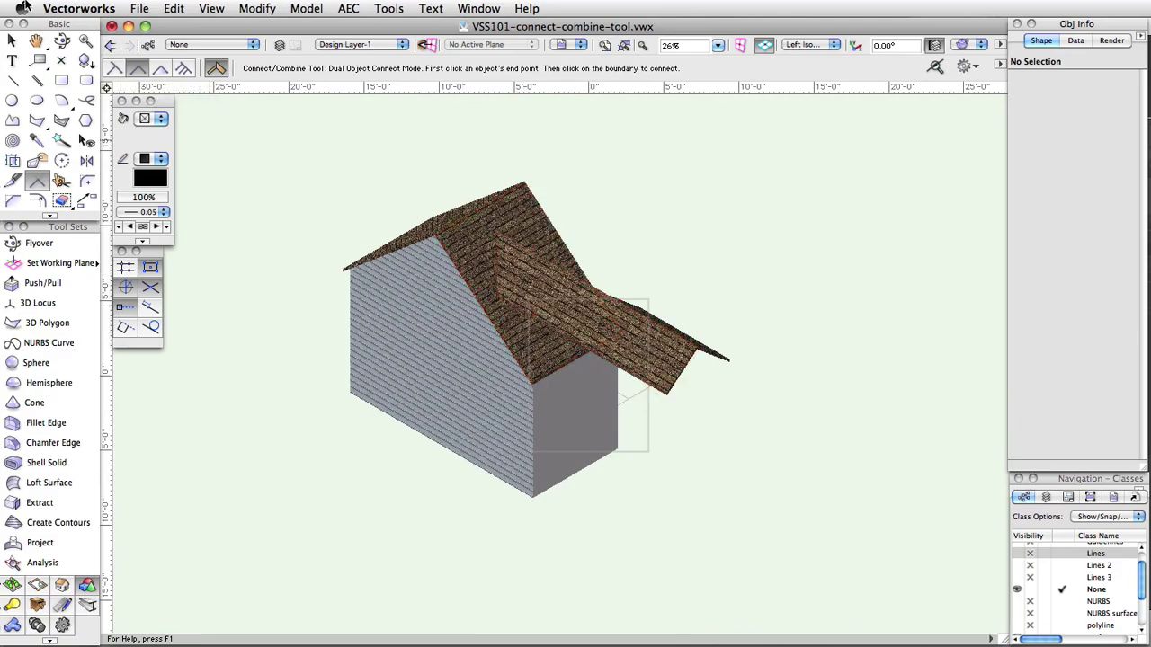
left_click(12, 41)
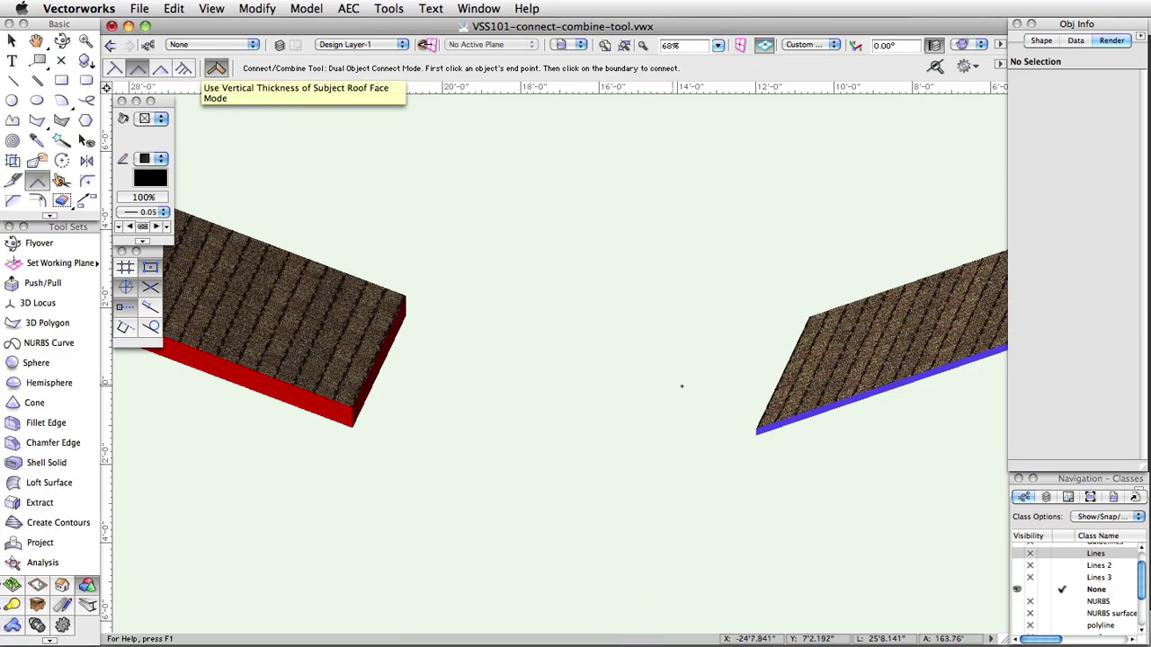
left_click(772, 392)
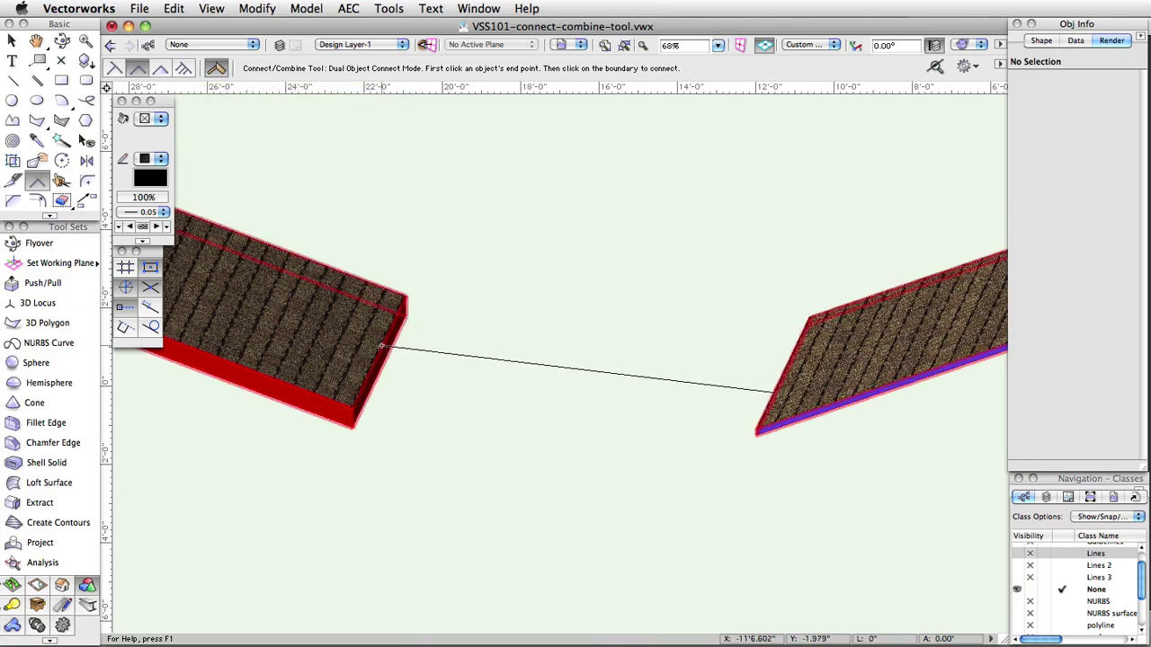
left_click(382, 346)
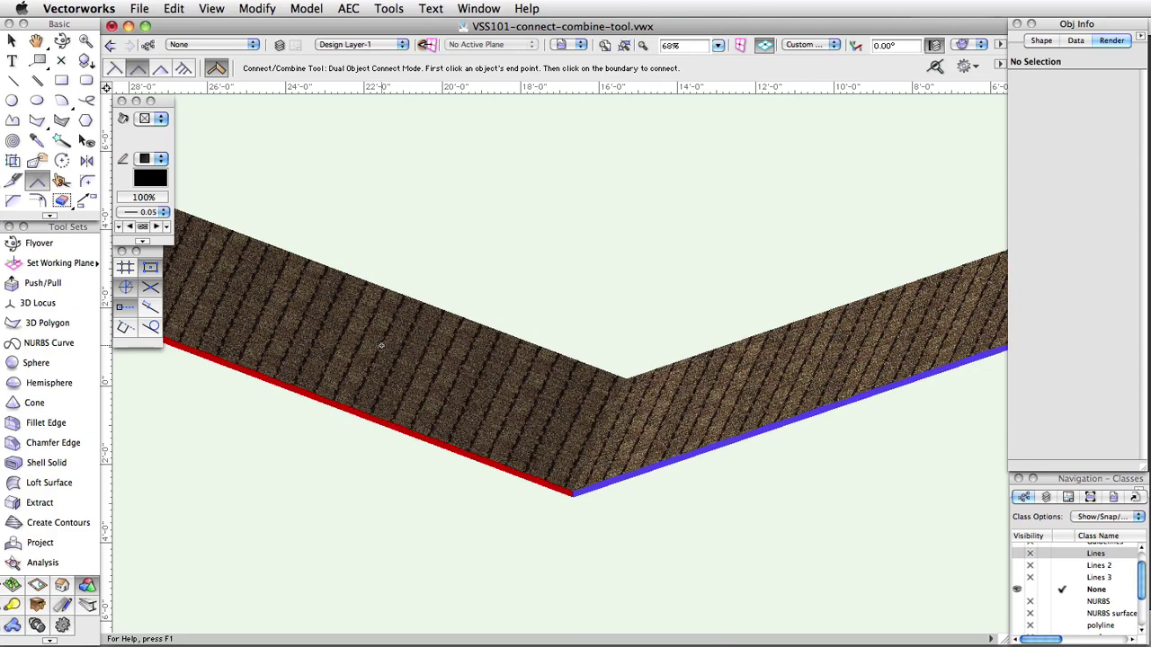
key("x")
left_click(467, 446)
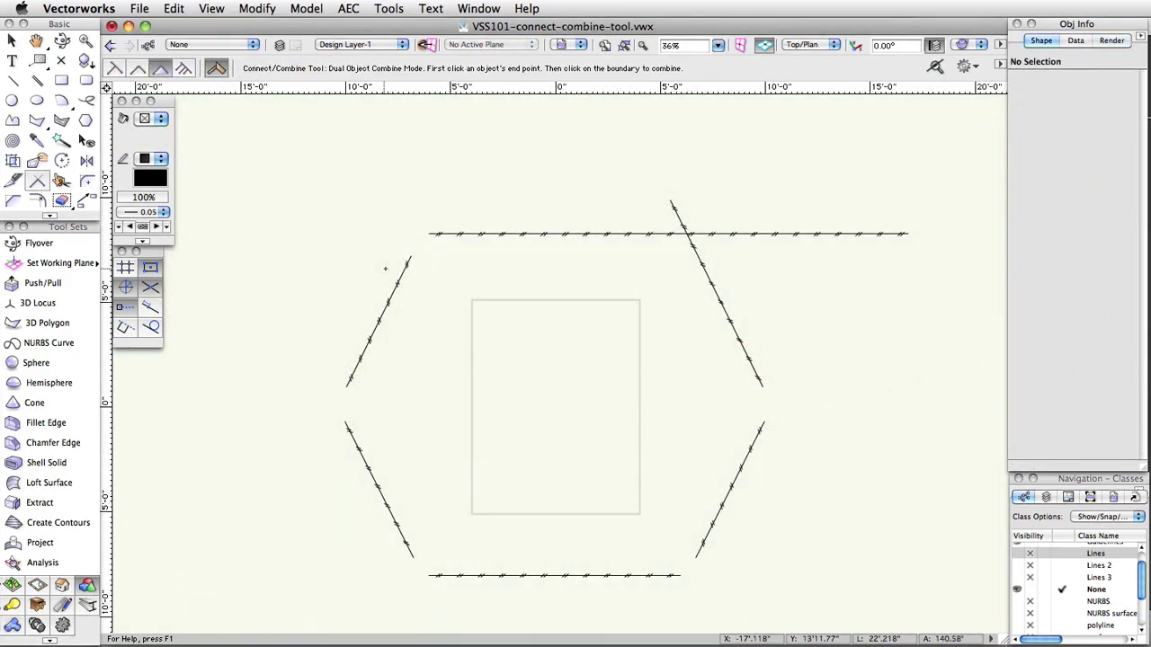
- Connect the hexagon's upper-left line to its top line
left_click(404, 265)
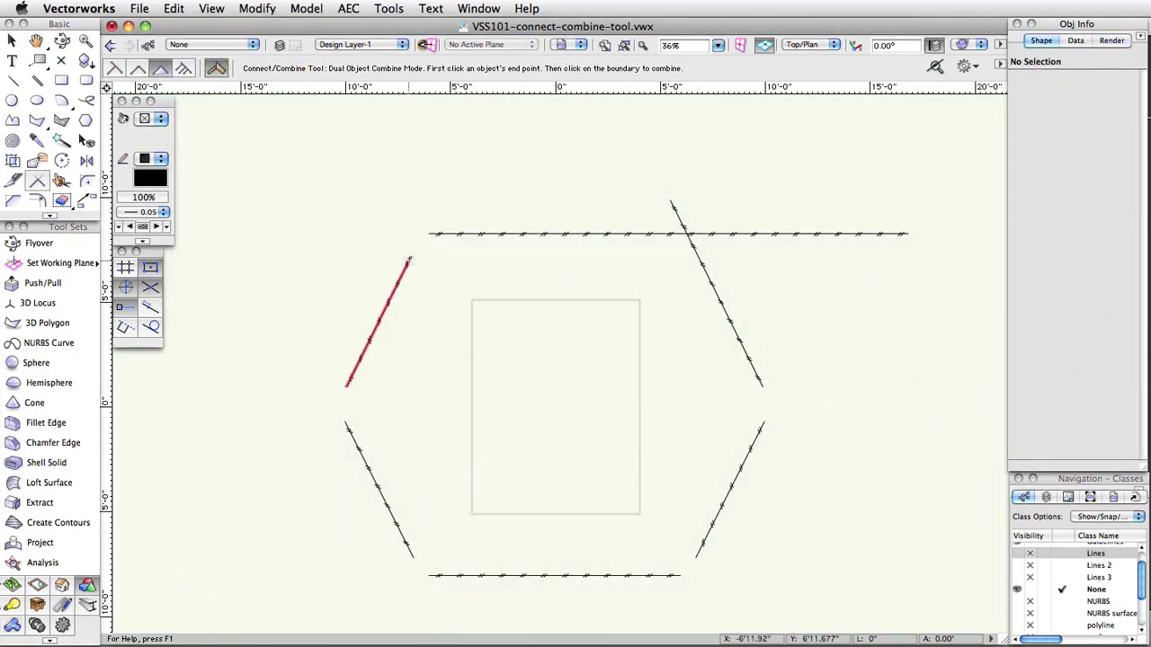
left_click(421, 236)
left_click(427, 232)
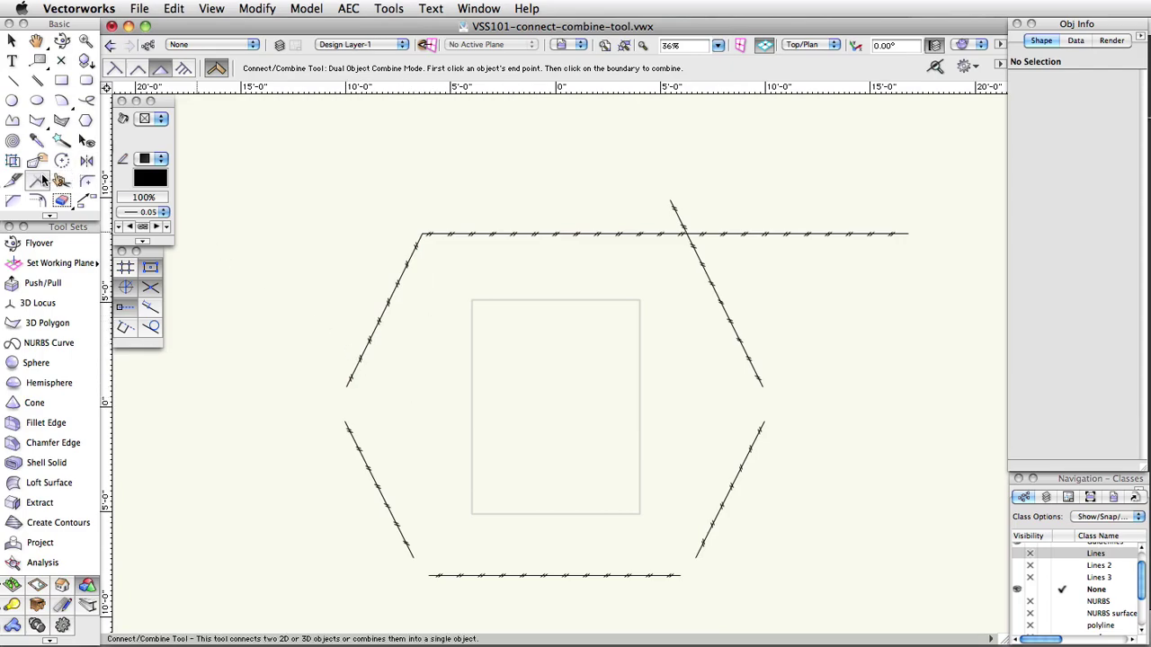
- In Dual Object Combine mode, join lower-left with upper-left and trim the diagonal to the top line
left_click(158, 76)
left_click(344, 423)
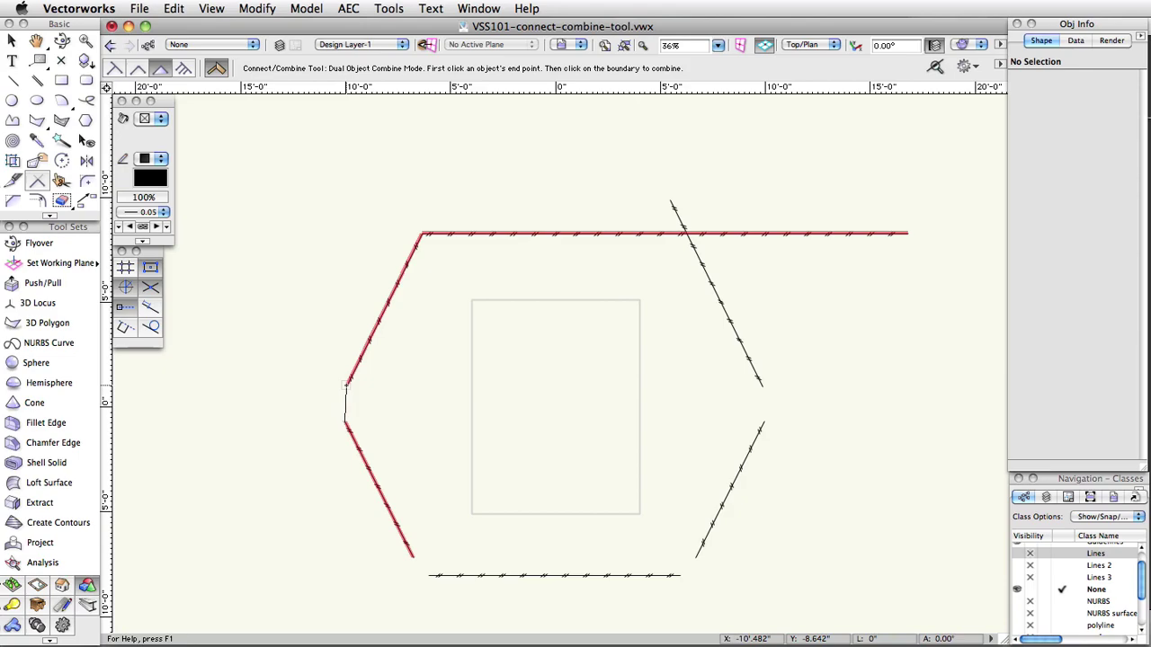
left_click(346, 385)
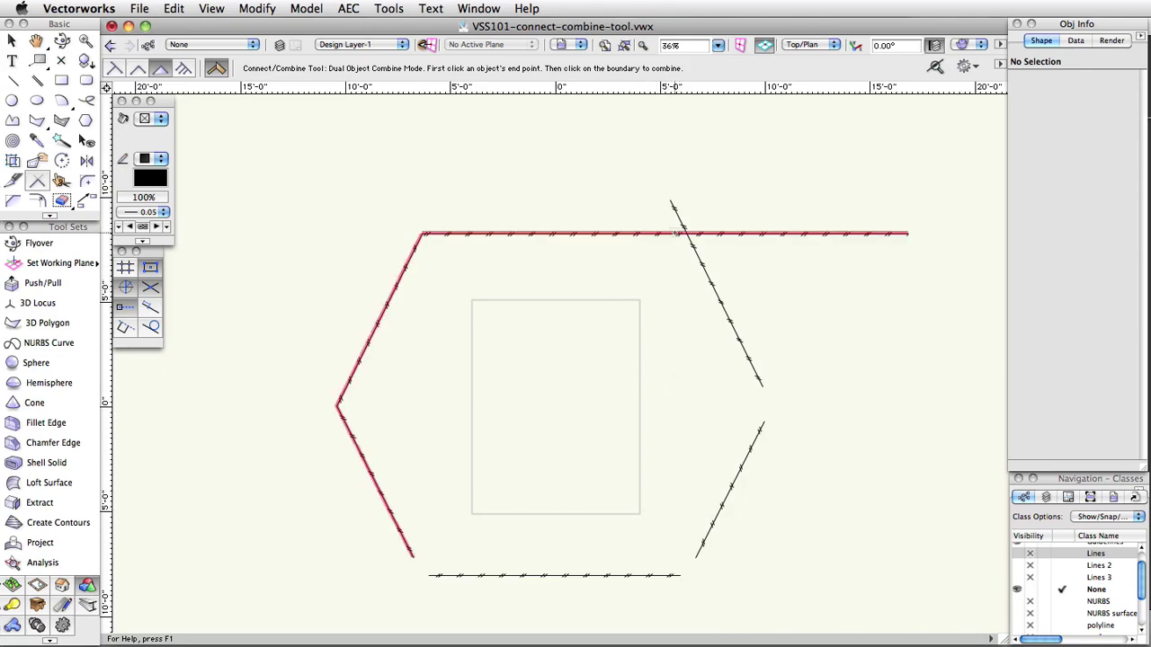
left_click(673, 204)
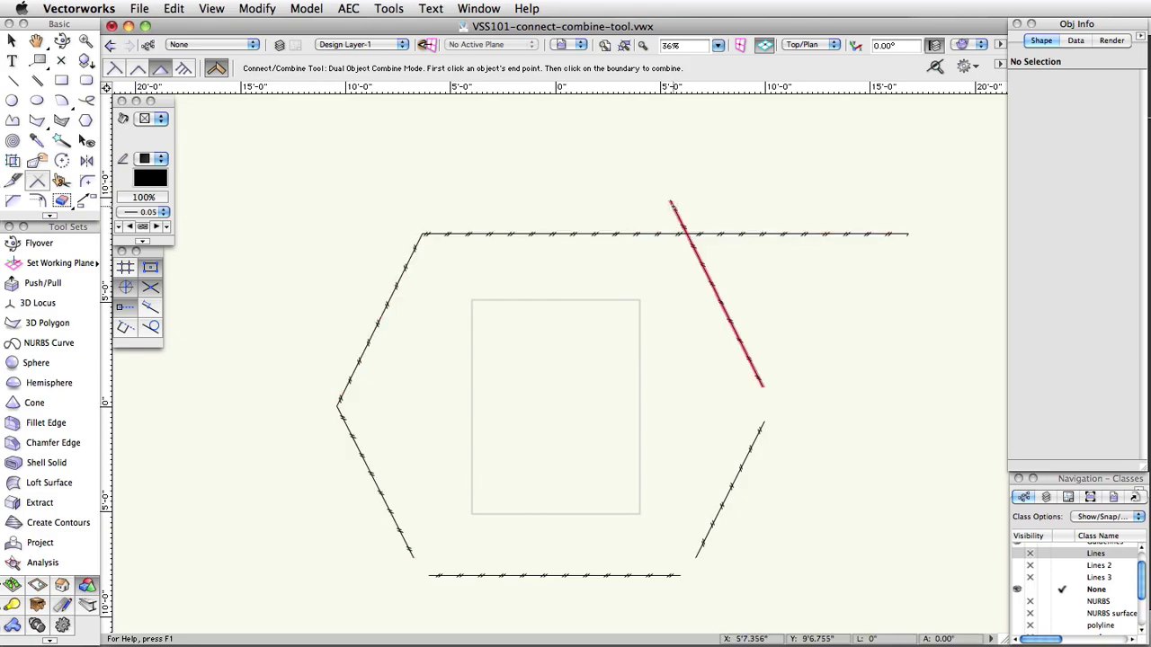
left_click(673, 234)
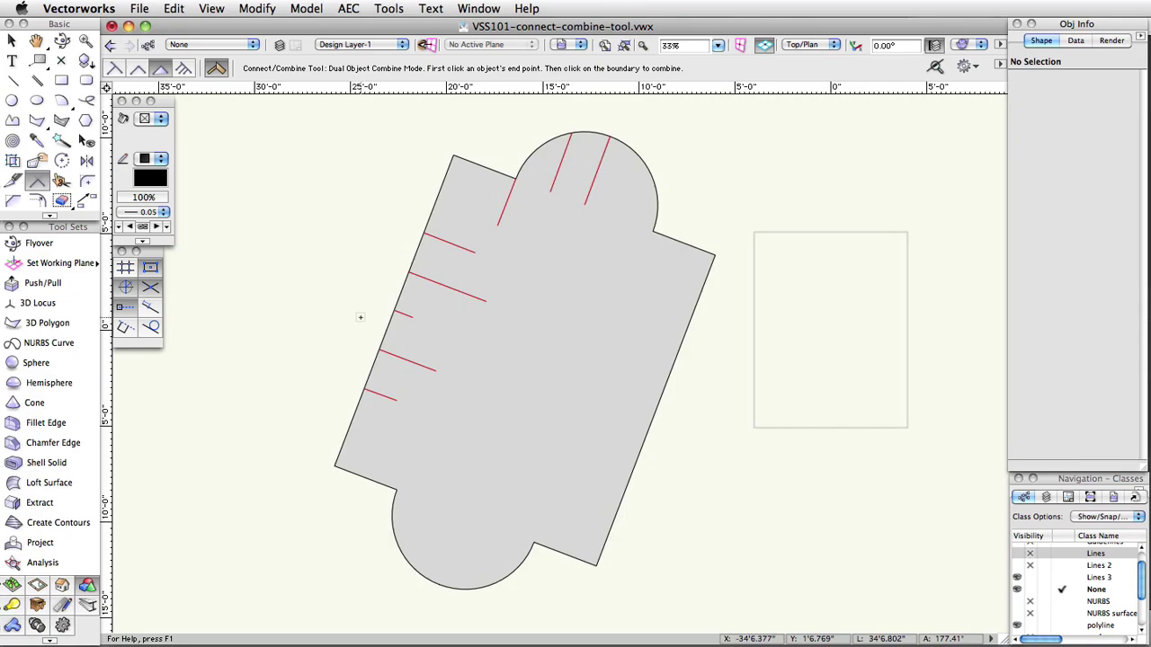
- In Multiple Object Connect mode, extend eight short red lines to the grey shape's outline
left_click(183, 69)
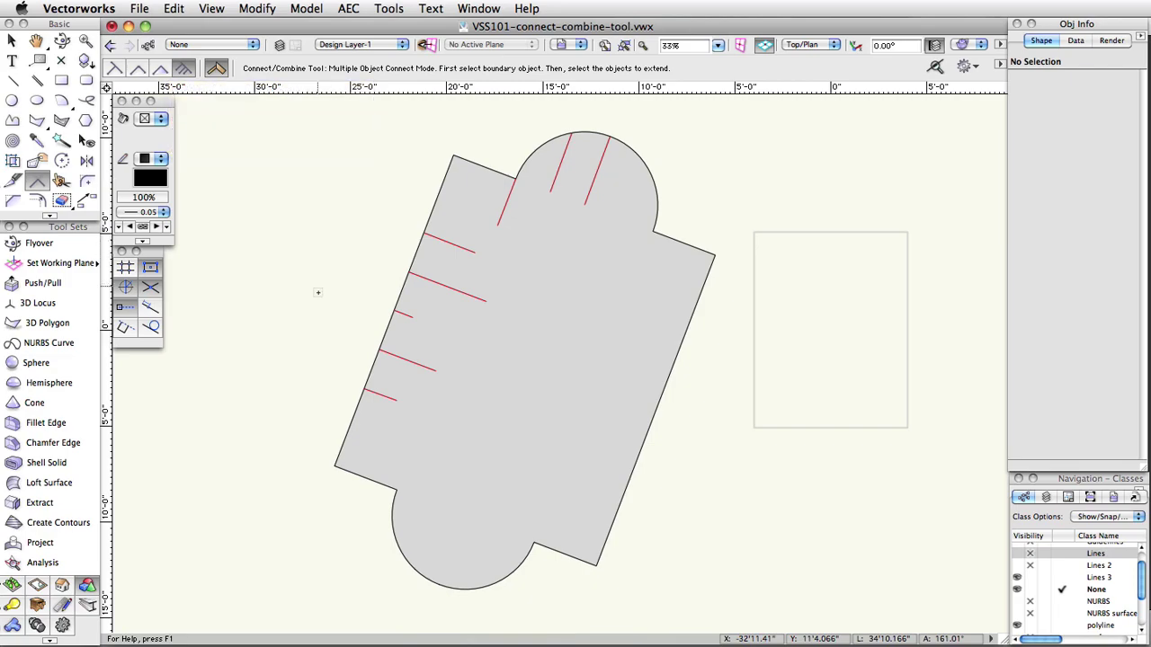
left_click(631, 473)
left_click(631, 474)
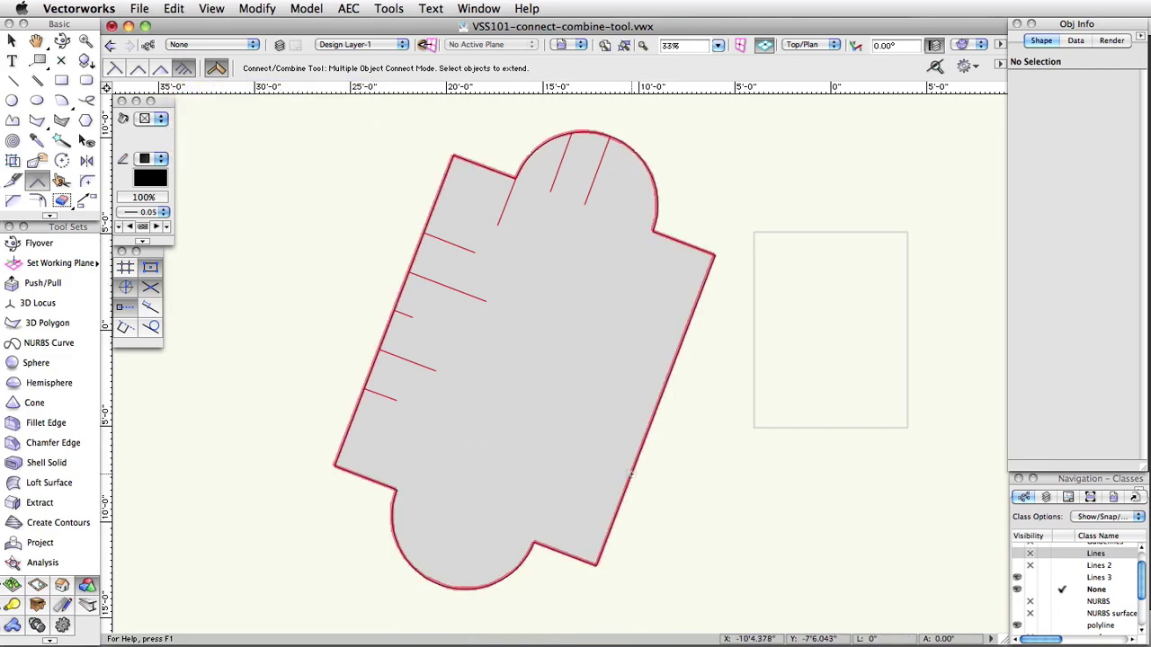
left_click(394, 402)
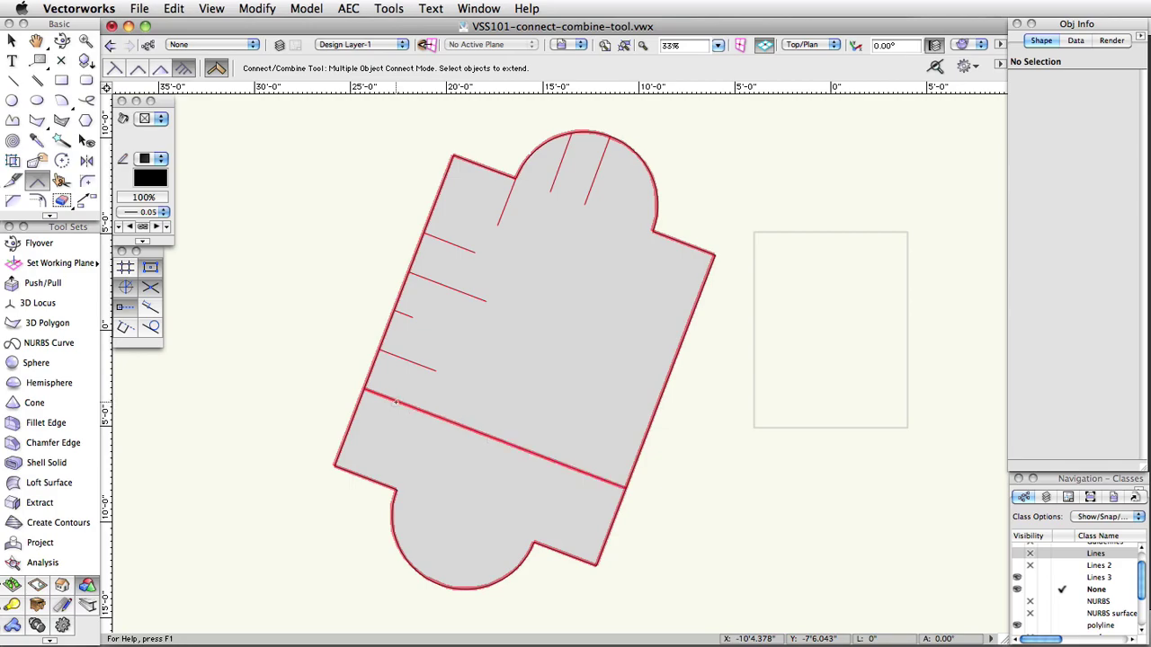
left_click(428, 371)
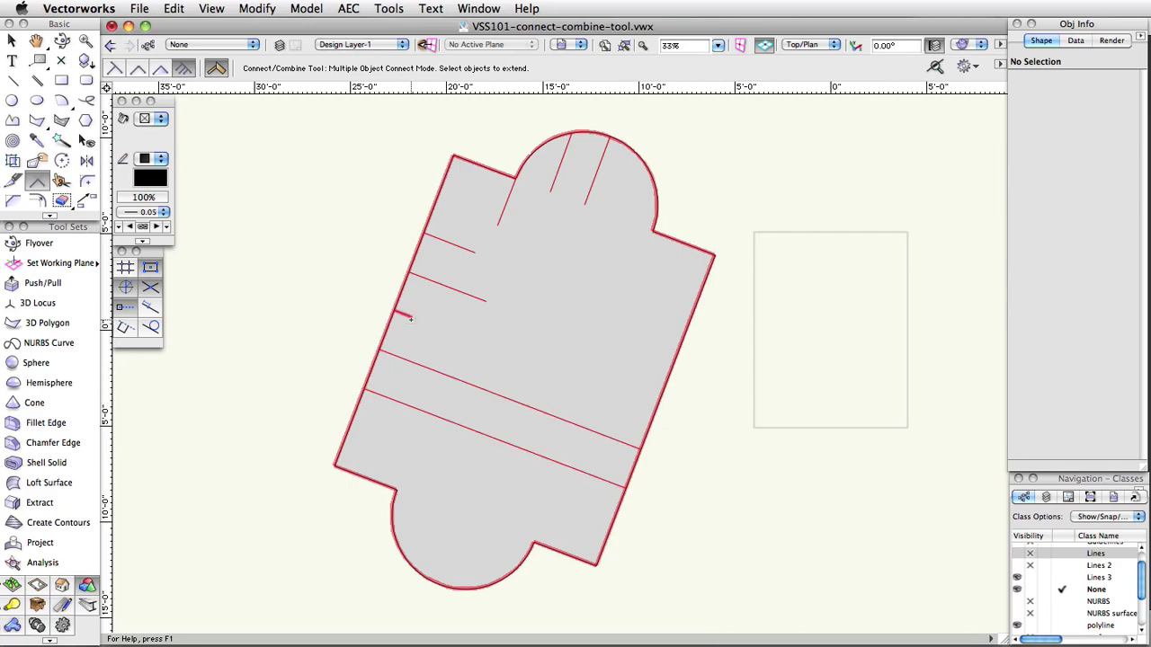
left_click(410, 318)
left_click(471, 296)
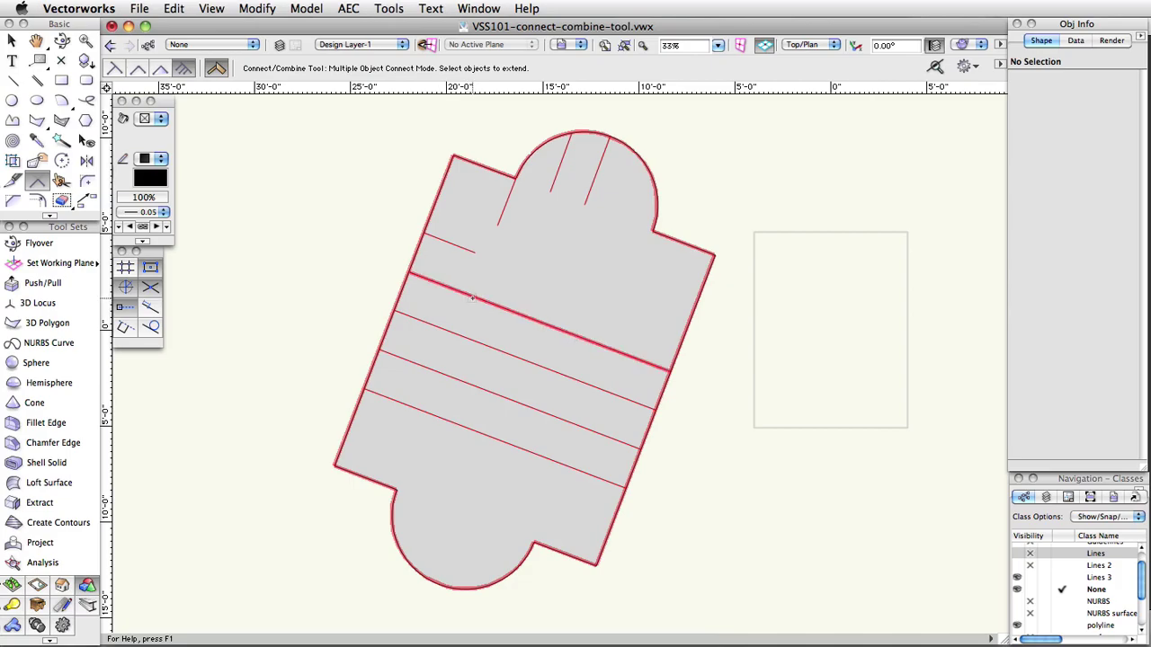
left_click(472, 255)
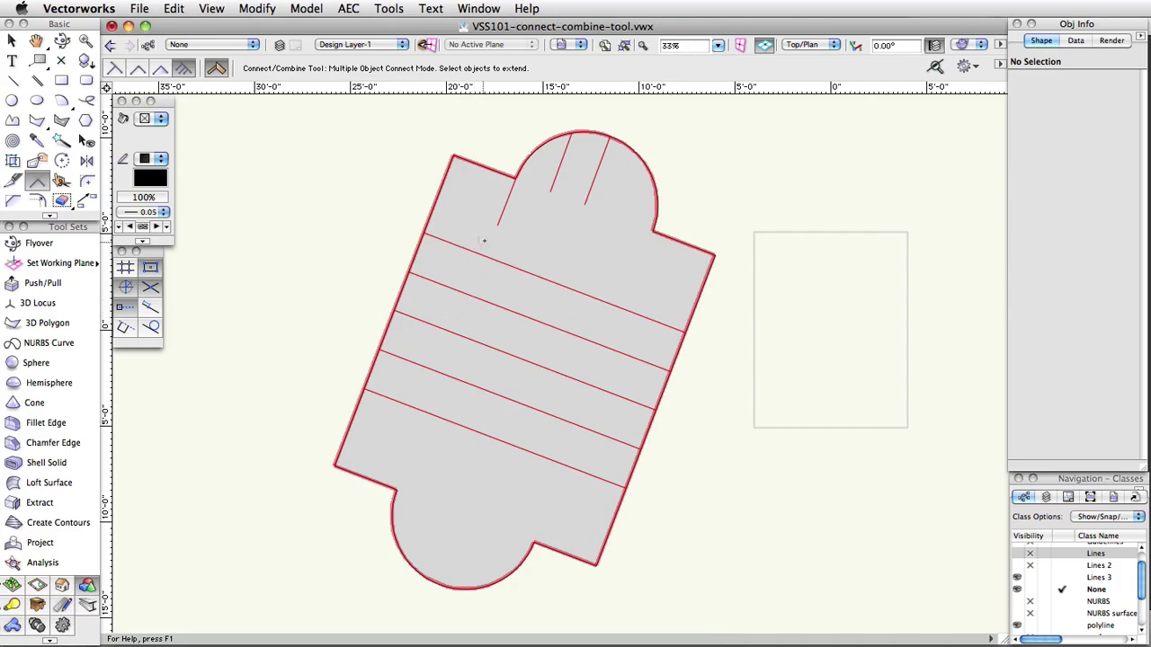
left_click(494, 229)
left_click(552, 187)
left_click(578, 199)
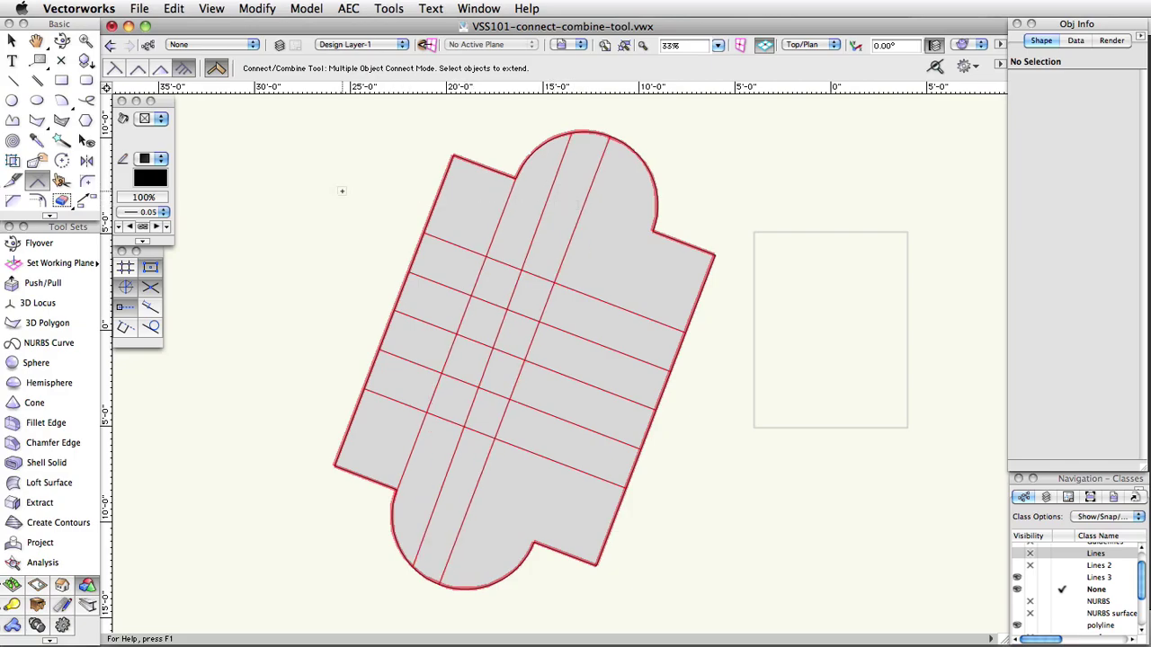
- Join the two NURBS curves' top ends at their Mid-Point, then undo the join
key("x")
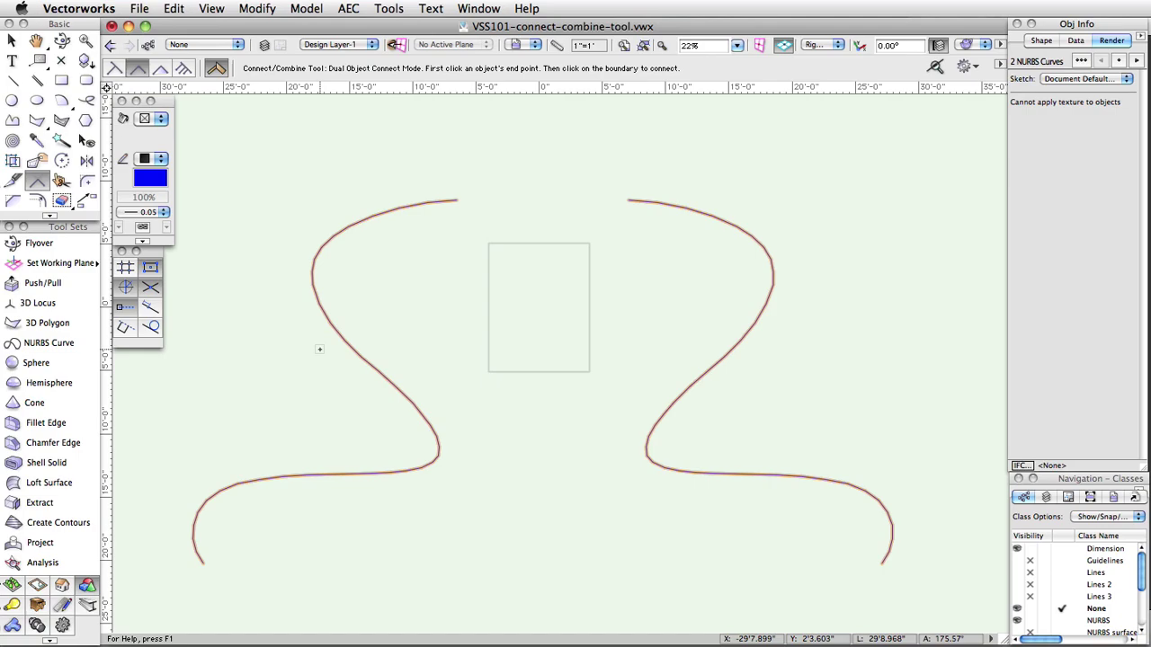
left_click(452, 198)
left_click(628, 200)
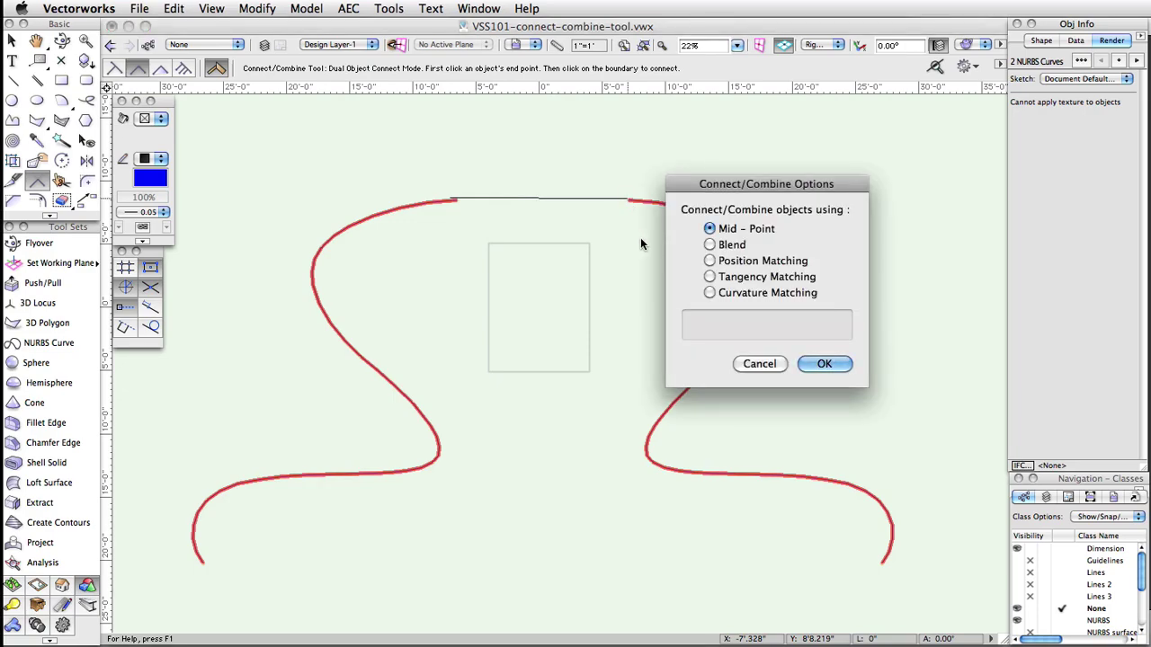
mouse_move(724, 229)
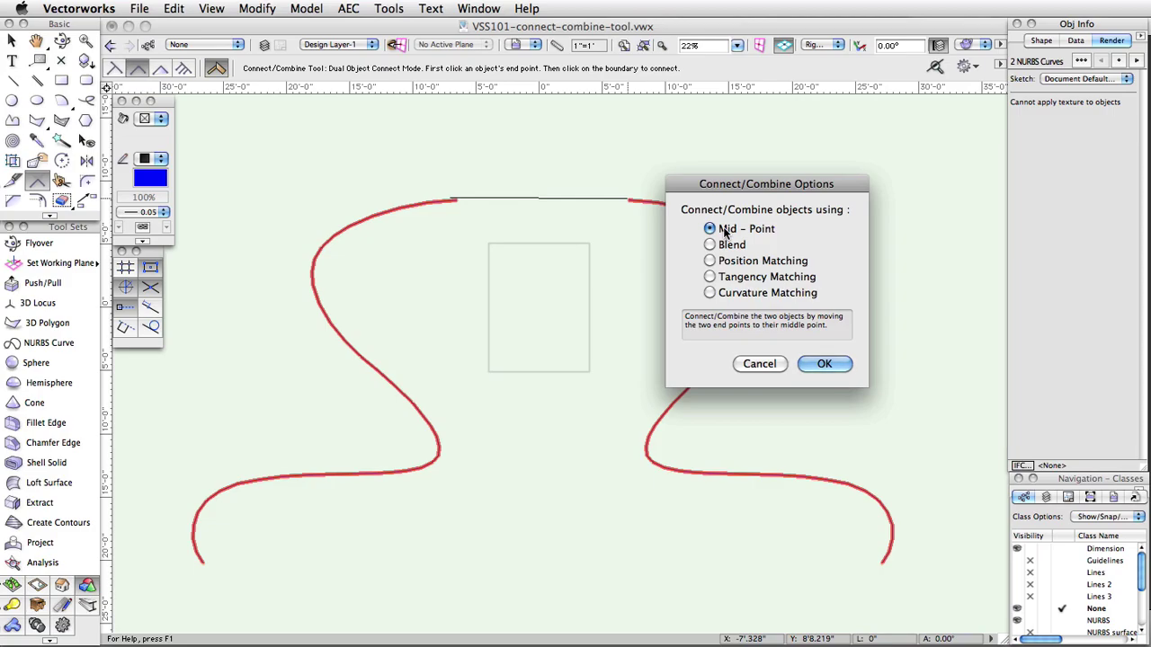
left_click(824, 363)
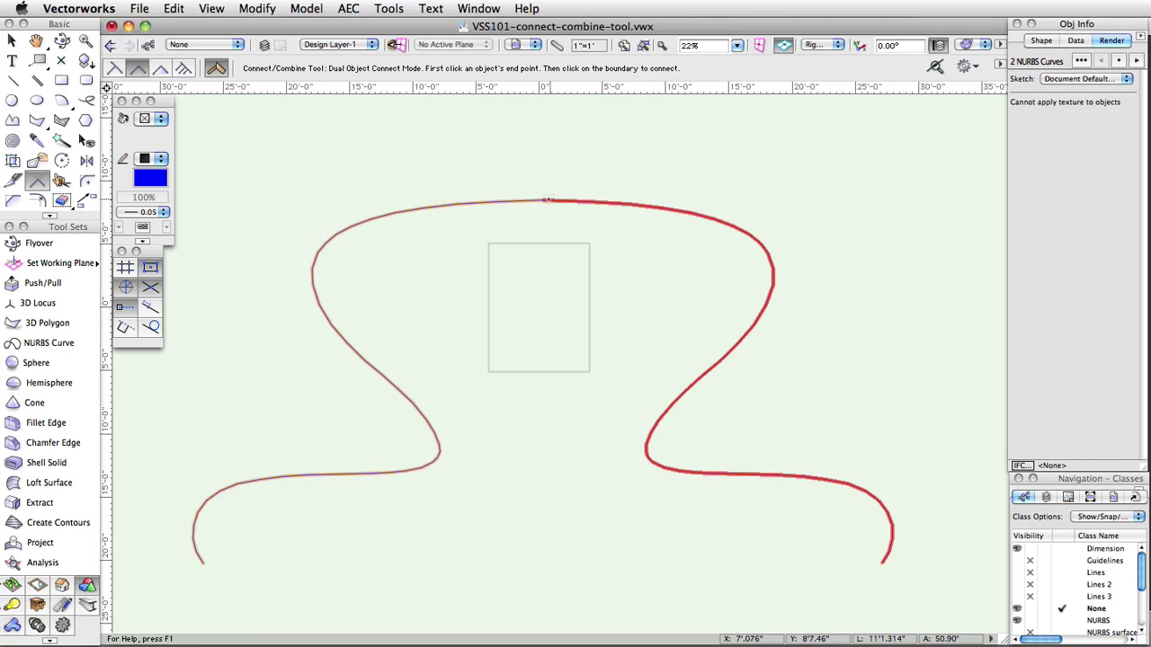
key("super+z")
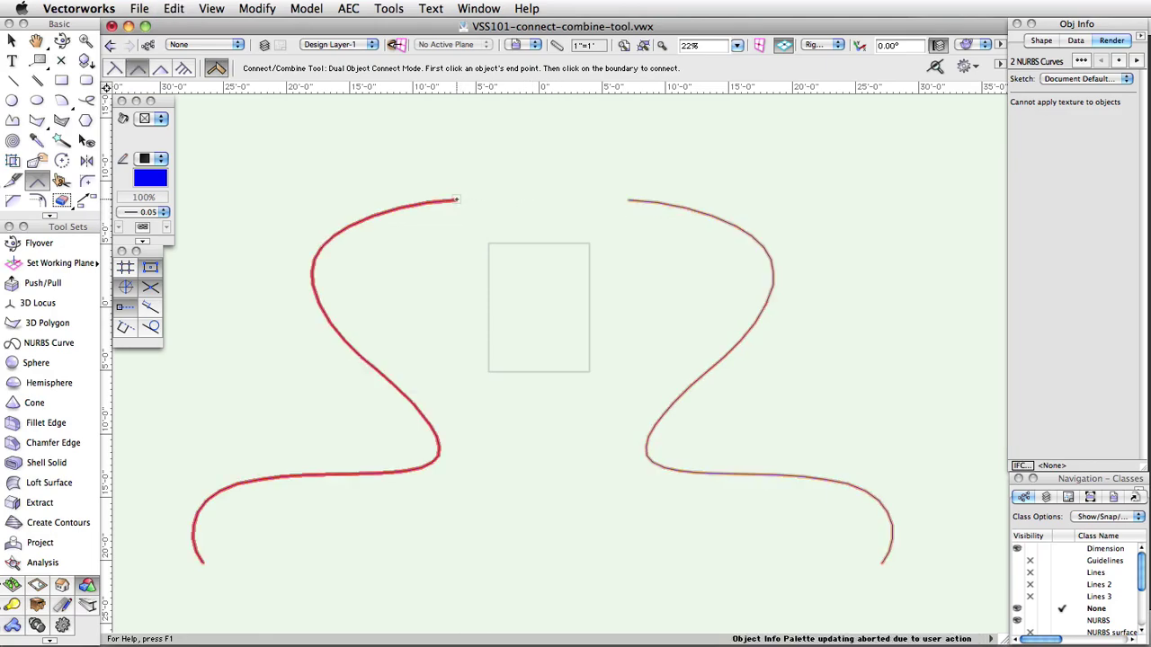
left_click(456, 200)
left_click(629, 201)
left_click(710, 245)
left_click(830, 367)
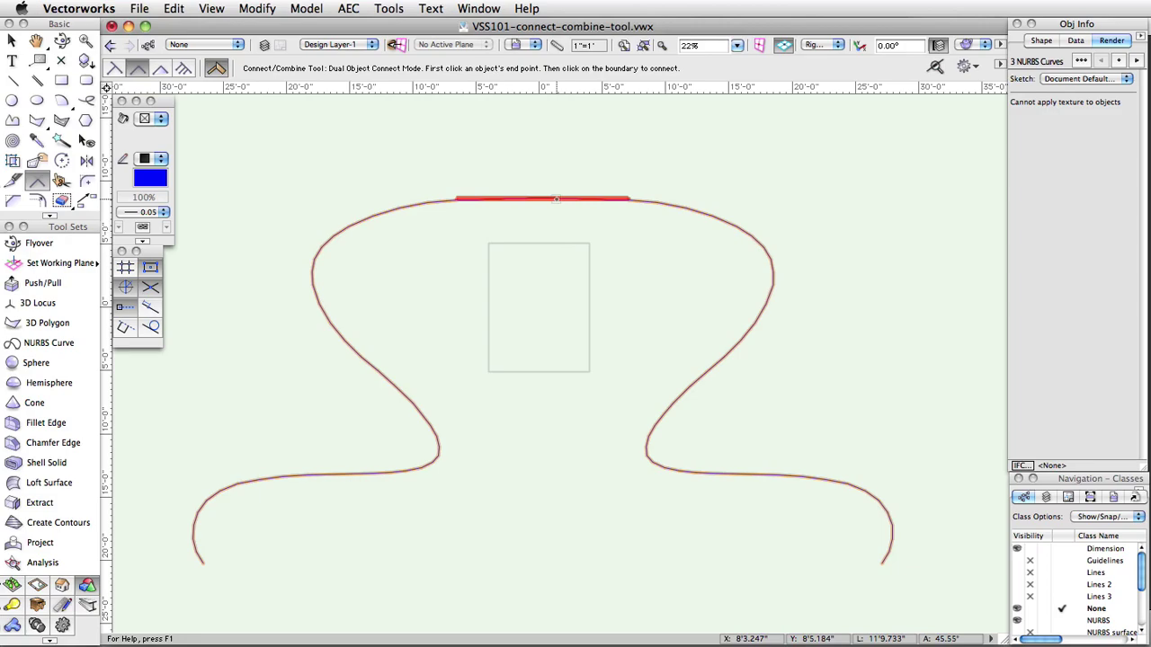
key("super+z")
left_click(450, 201)
left_click(629, 200)
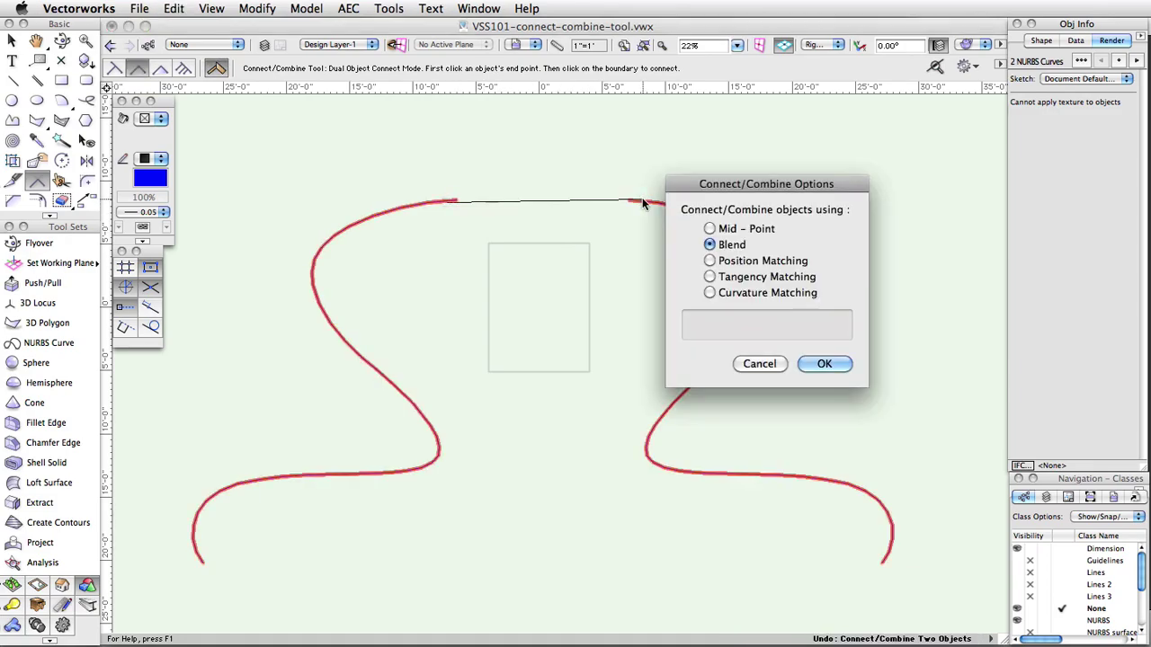
left_click(710, 261)
left_click(817, 365)
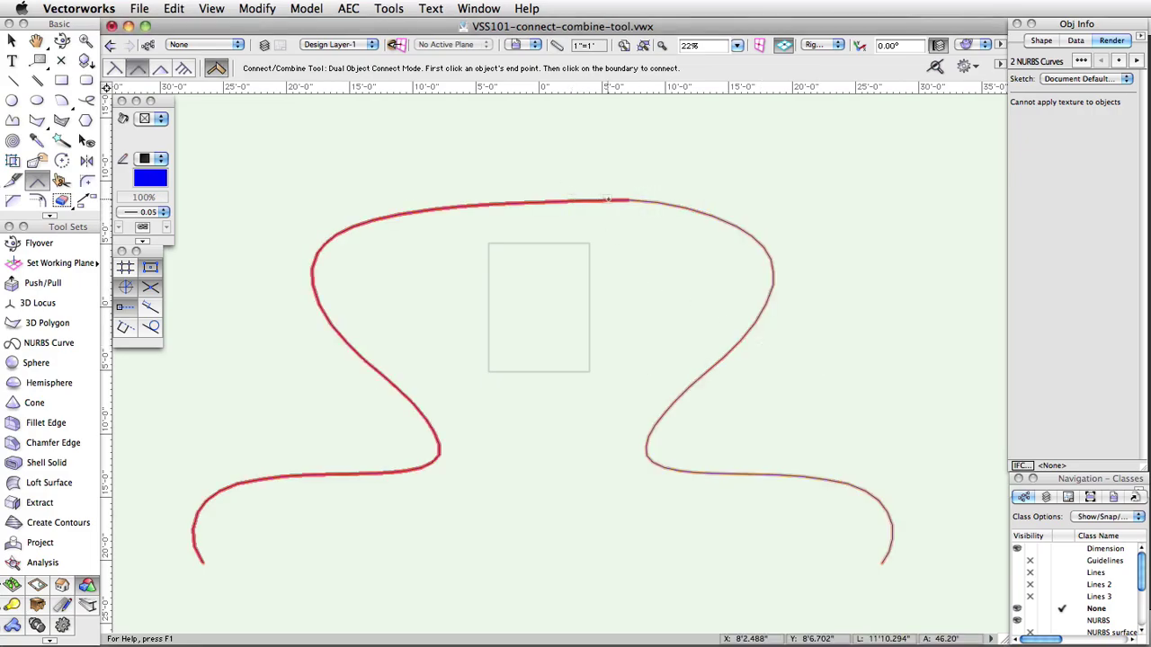
key("super+z")
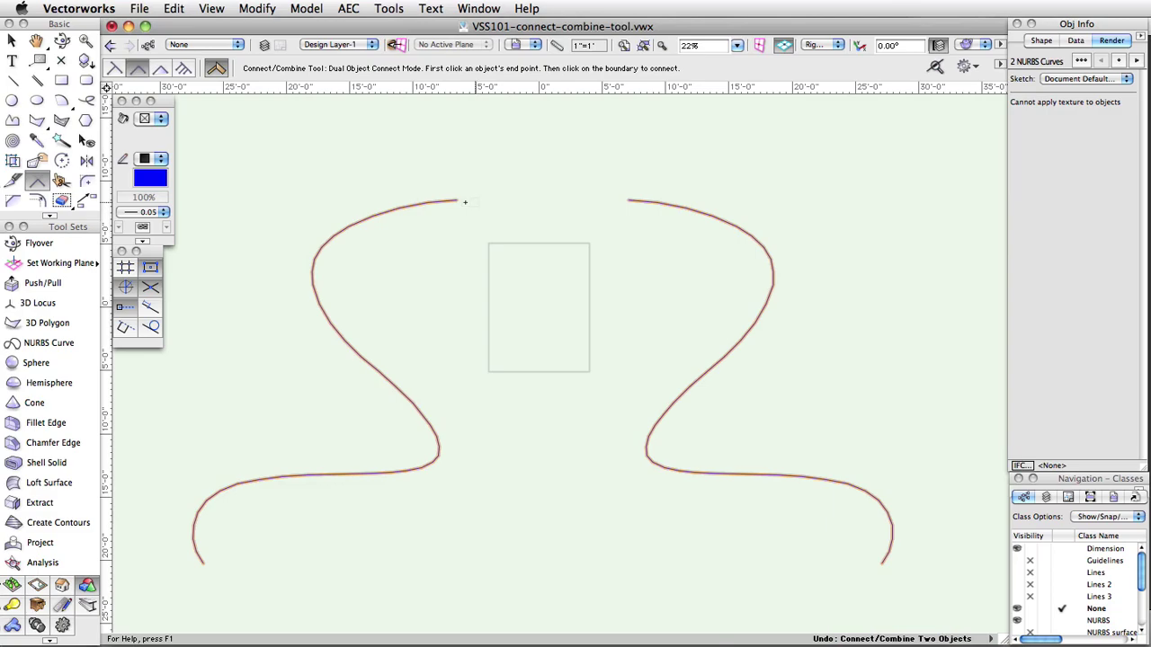
- Join the two curves' top ends with Tangency Matching, then undo it
left_click(457, 200)
left_click(630, 202)
left_click(709, 261)
left_click(722, 277)
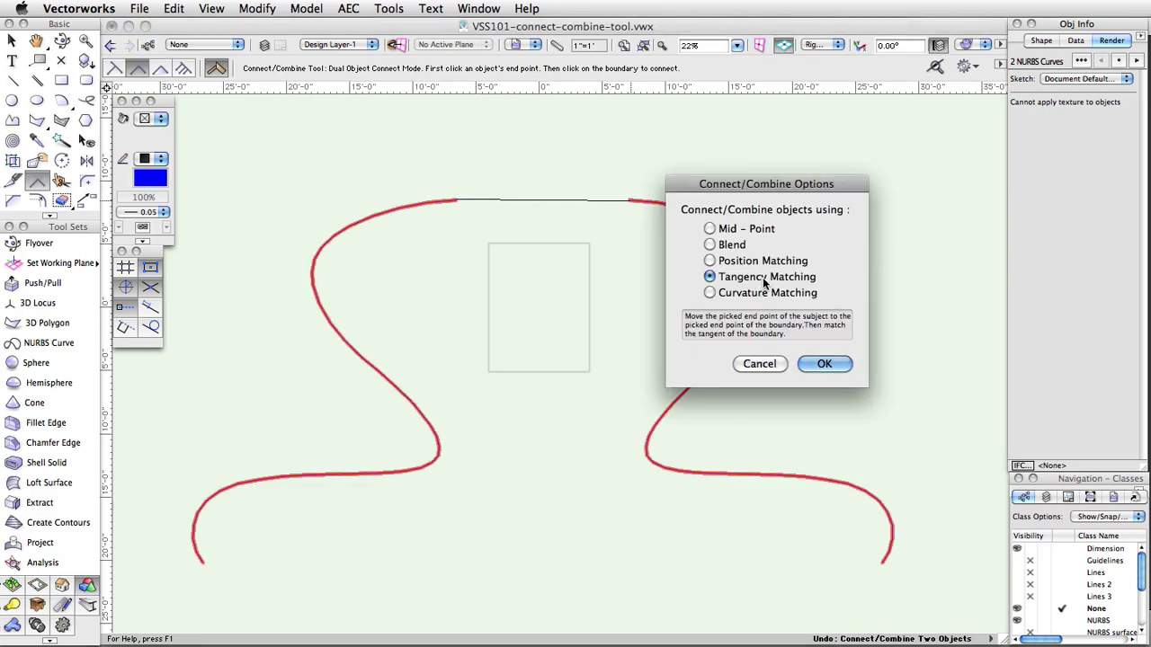
left_click(824, 363)
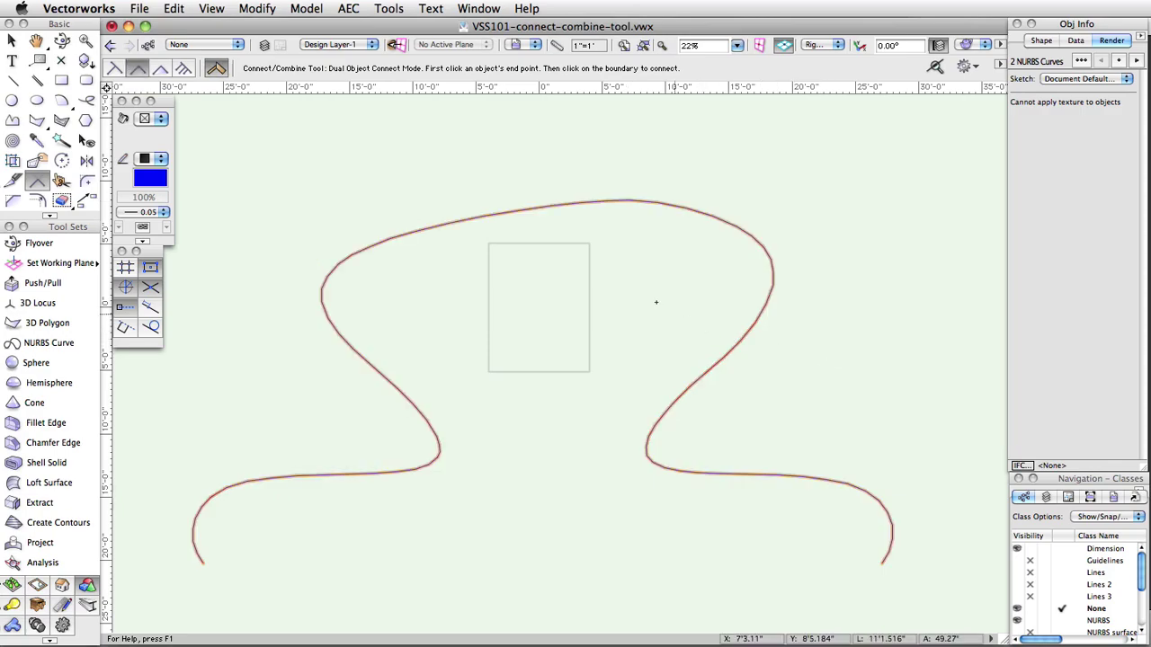
key("super+z")
- Rejoin the curves' top ends with Curvature Matching into one smooth arch
left_click(457, 201)
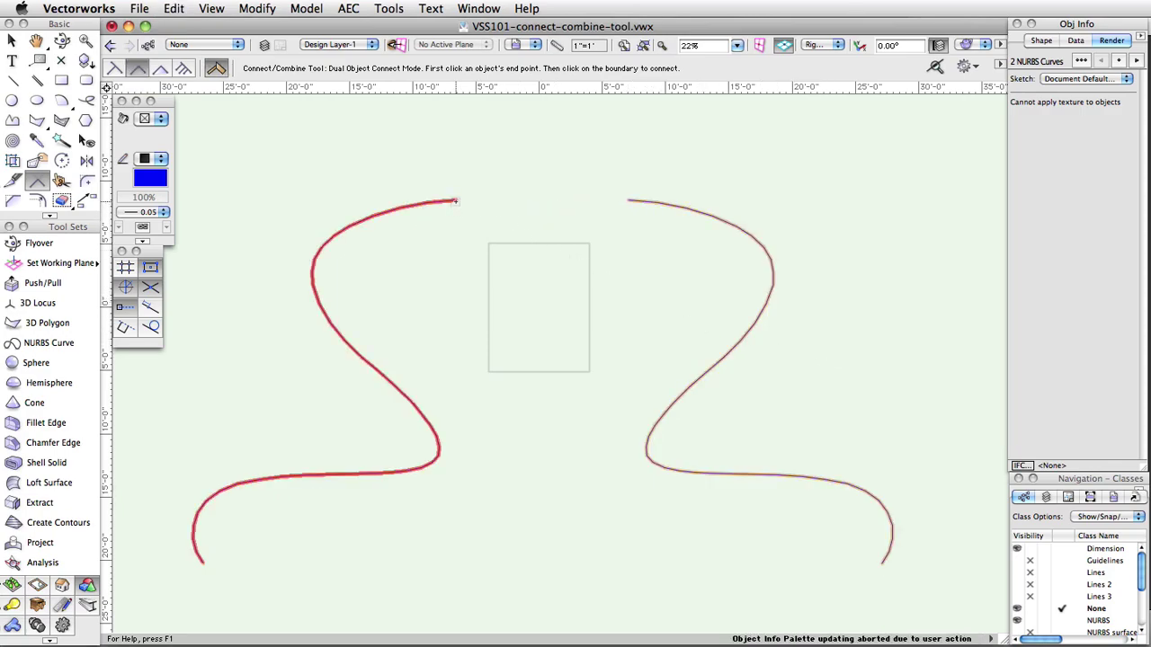
left_click(639, 202)
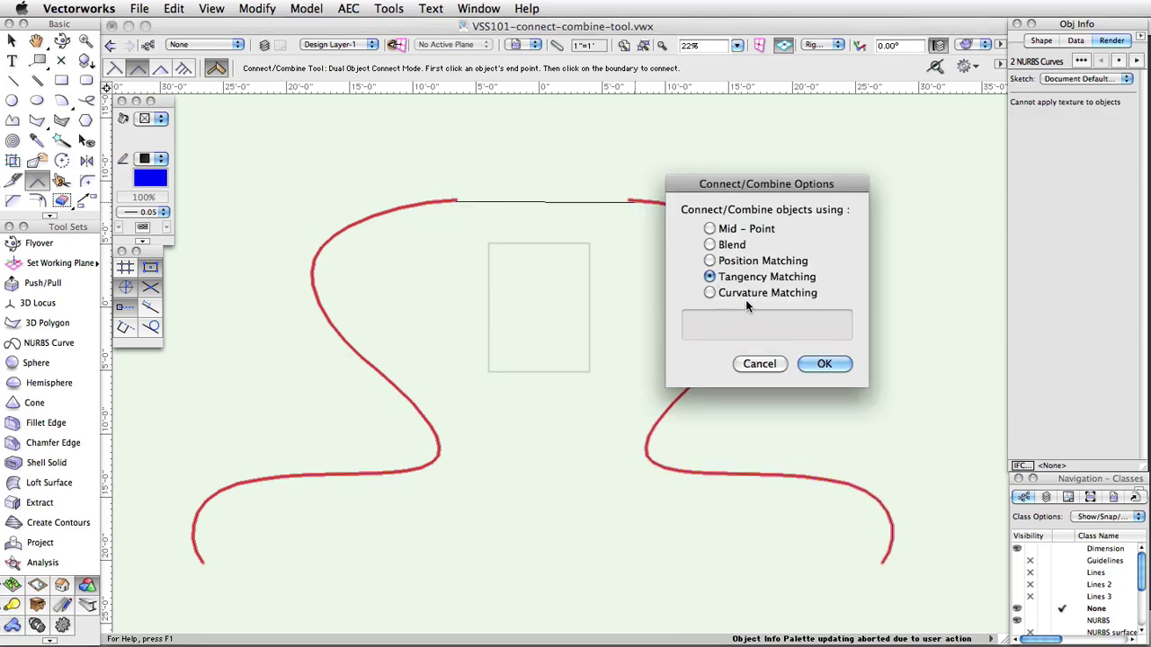
left_click(749, 294)
left_click(824, 363)
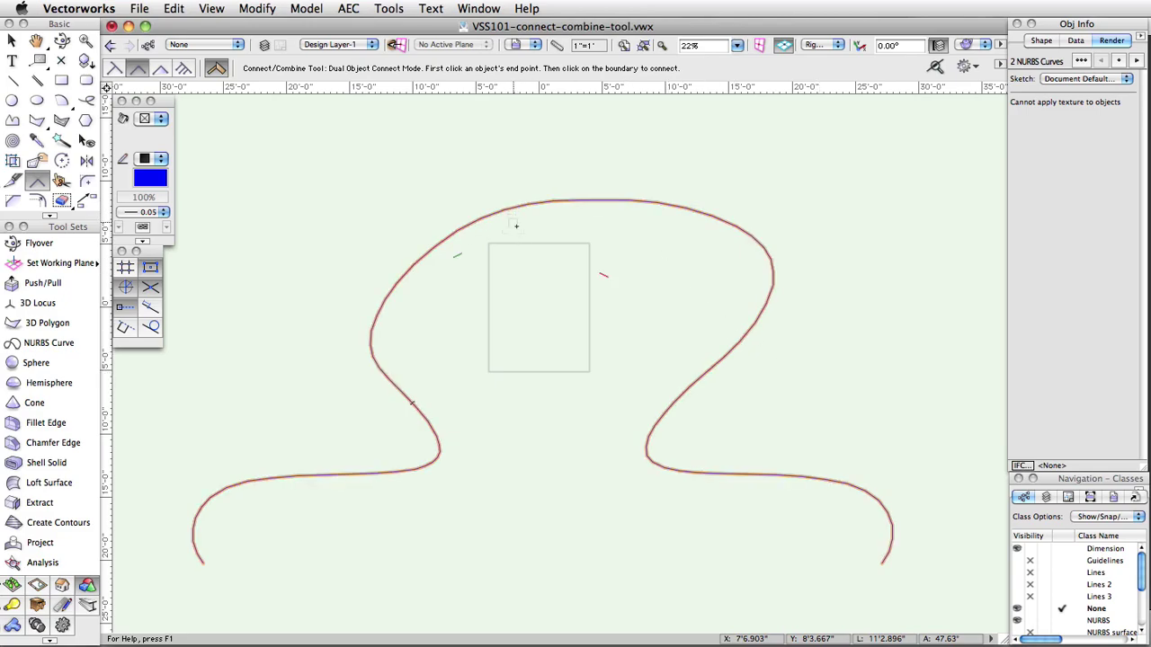
key("x")
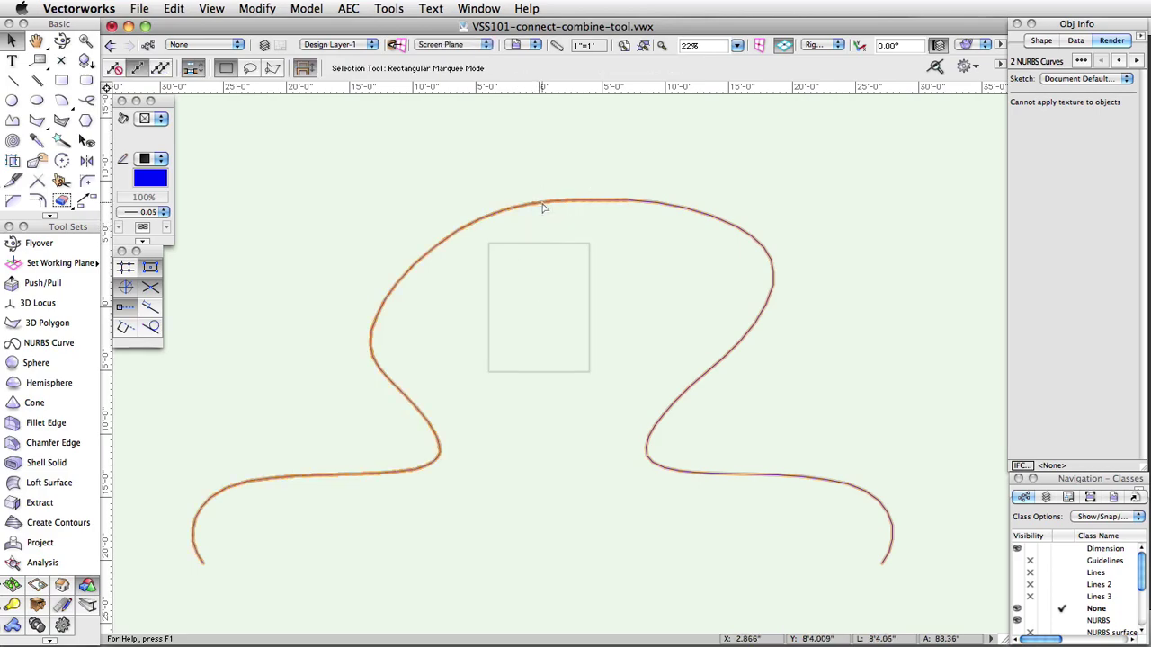
left_click(575, 267)
left_click(559, 203)
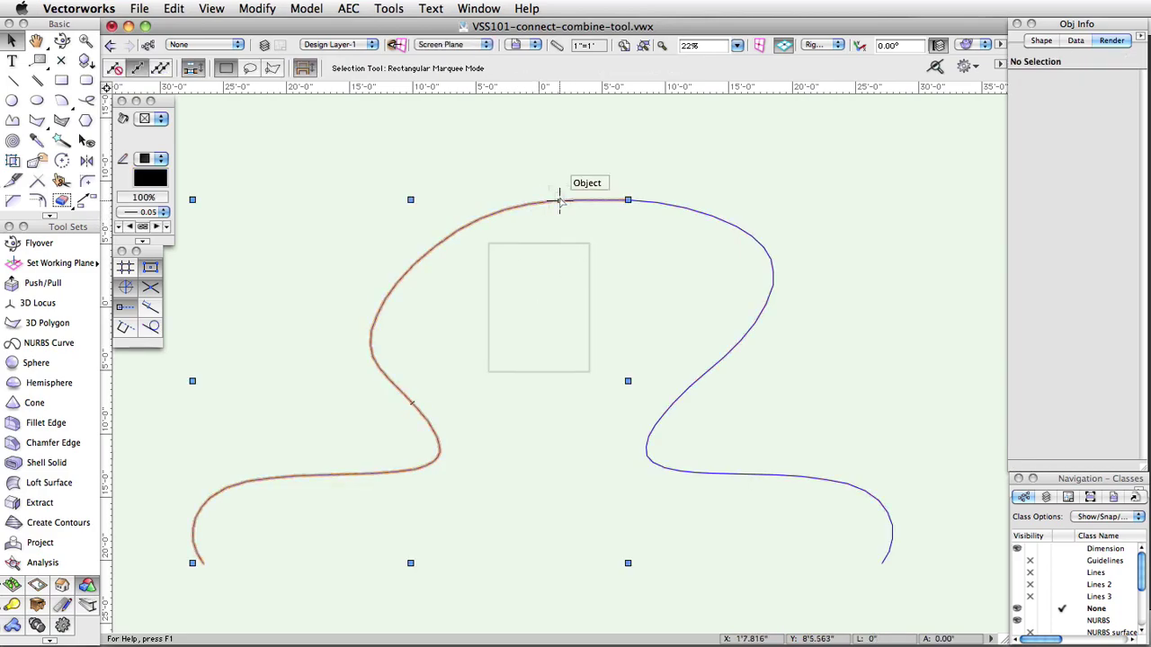
left_click(680, 205)
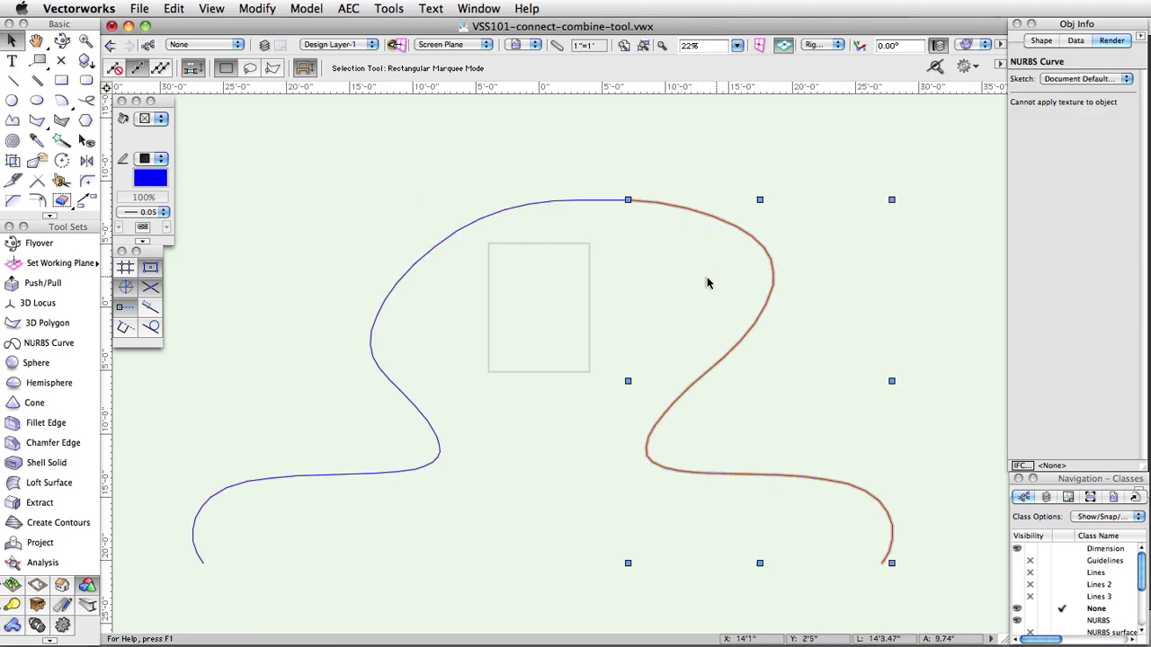
left_click(611, 293)
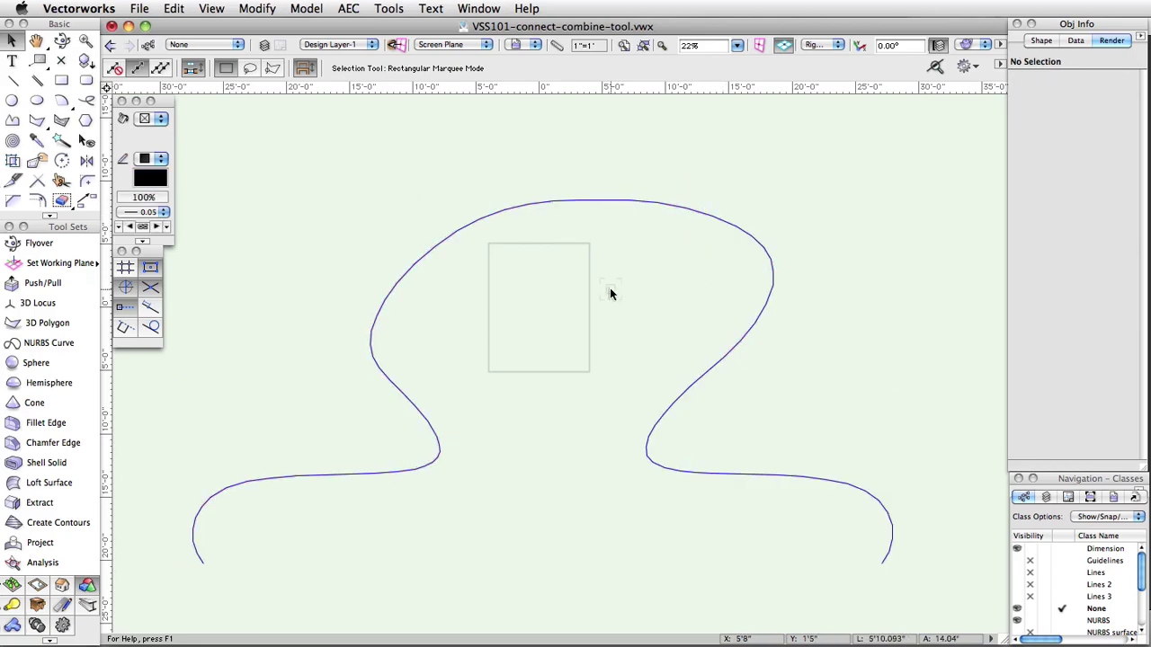